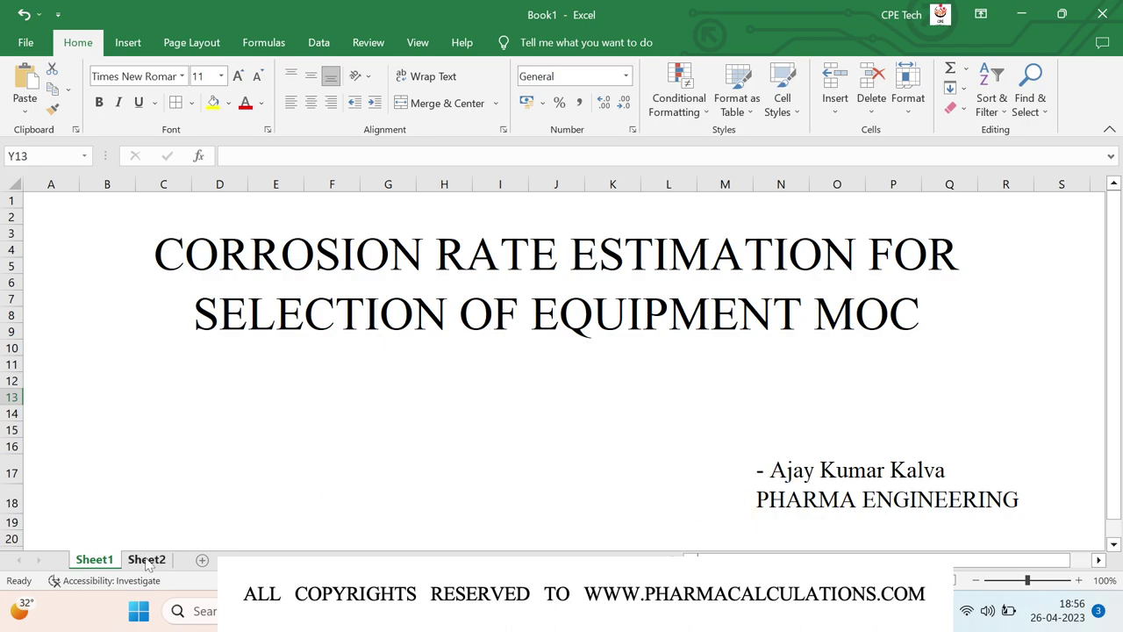
- On Sheet2, start the coupon data by entering the label 'Length' in cell B15
{"action": "left_click", "coordinate": [146, 560]}
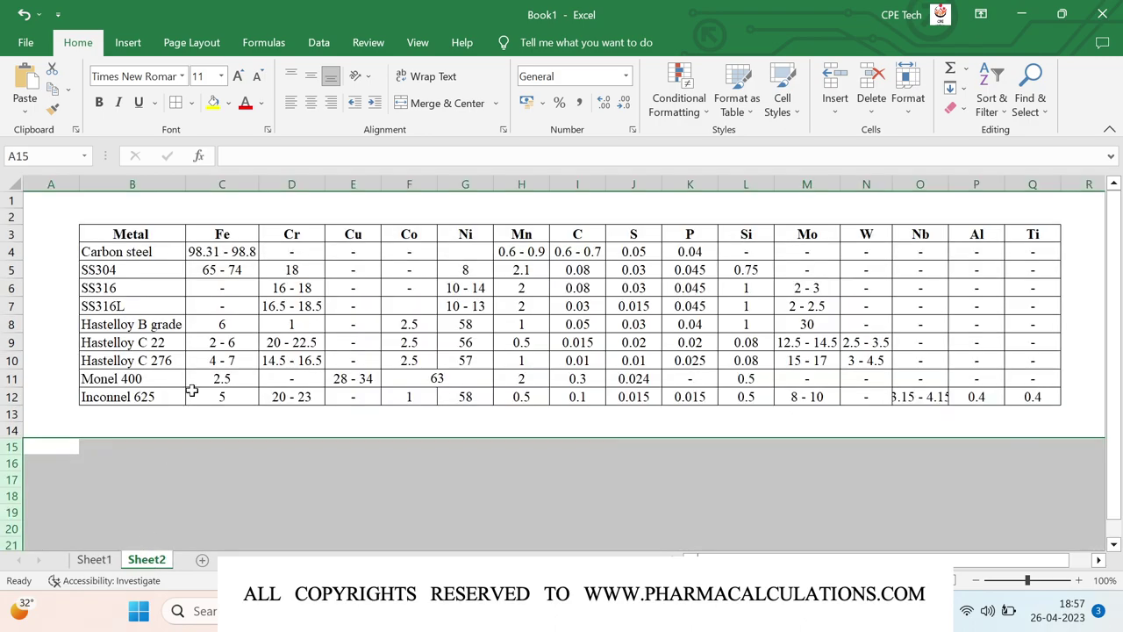
{"action": "left_click", "coordinate": [202, 417]}
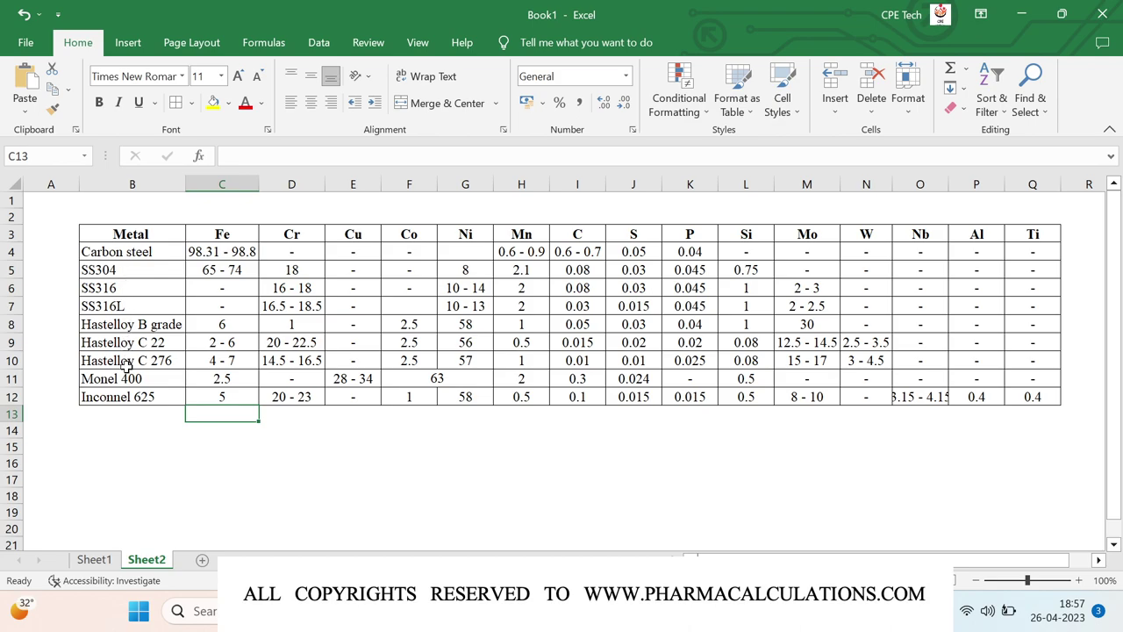
{"action": "left_click", "coordinate": [55, 381]}
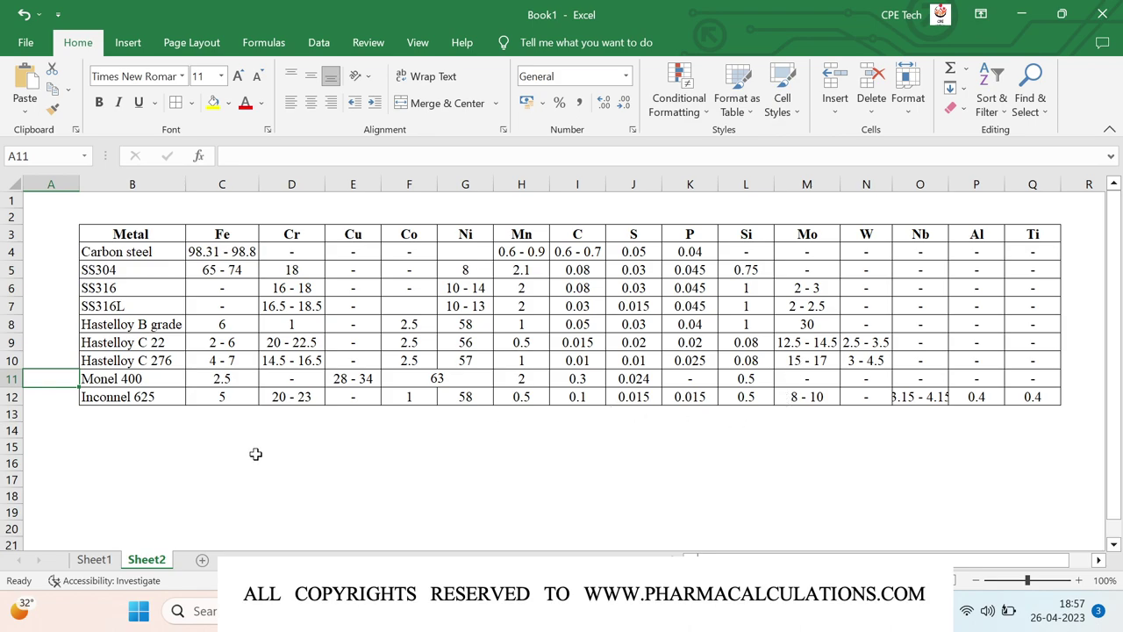
{"action": "left_click", "coordinate": [132, 446]}
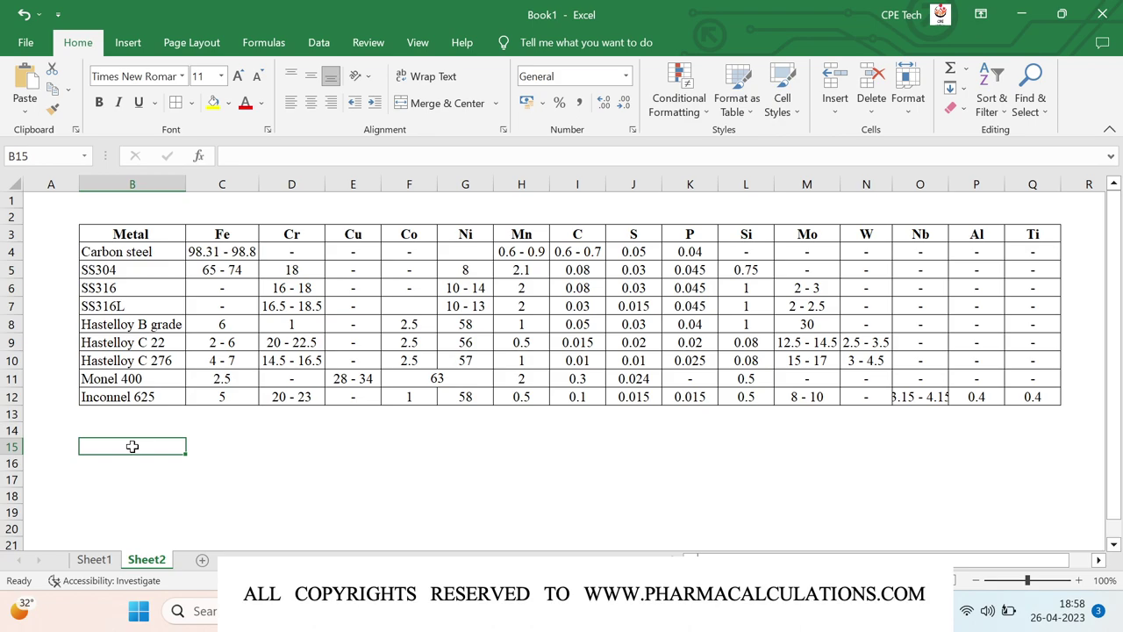
{"action": "type", "text": "Length"}
- Add the labels 'Breadth' and 'Thickness' below 'Length' in column B
{"action": "key", "text": "Return"}
{"action": "type", "text": "Breadth"}
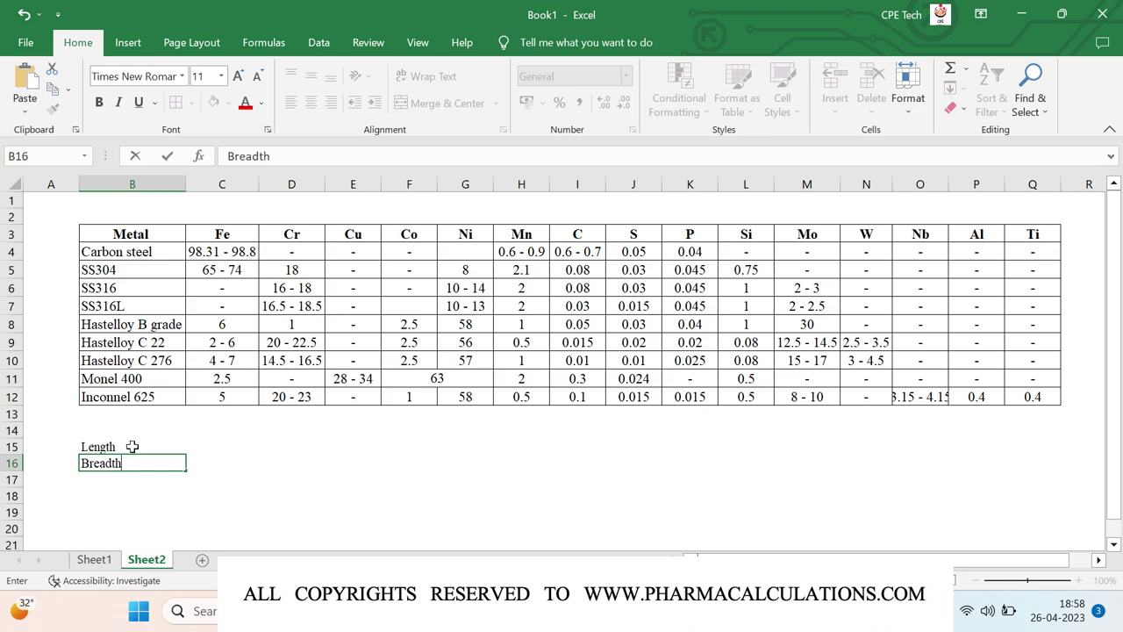
{"action": "key", "text": "Return"}
{"action": "type", "text": "Th"}
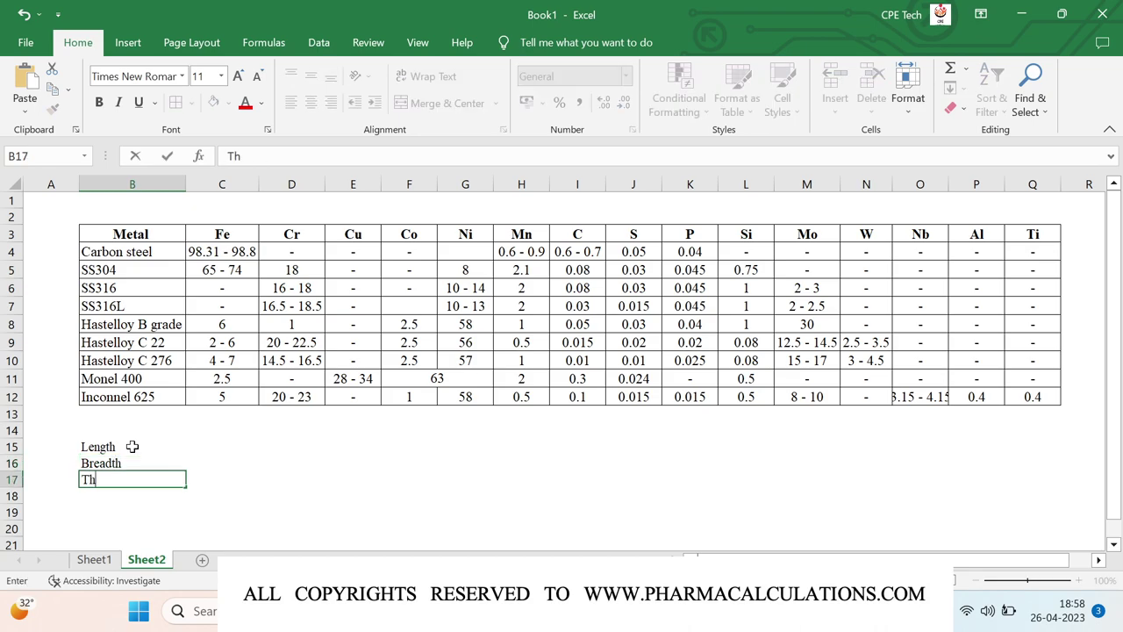
{"action": "type", "text": "ickness"}
{"action": "key", "text": "Return"}
- Enter the values 5, 4 and 1 beside Length, Breadth and Thickness
{"action": "left_click", "coordinate": [131, 446]}
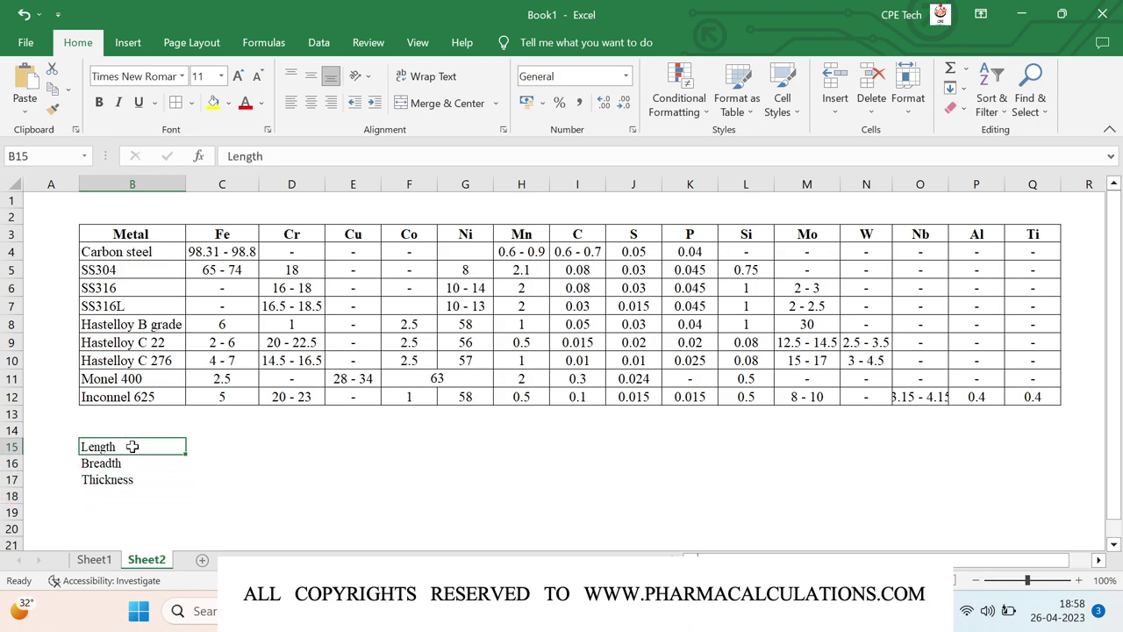
{"action": "key", "text": "Right"}
{"action": "type", "text": "5"}
{"action": "key", "text": "Return"}
{"action": "type", "text": "4"}
{"action": "key", "text": "Return"}
{"action": "type", "text": "1"}
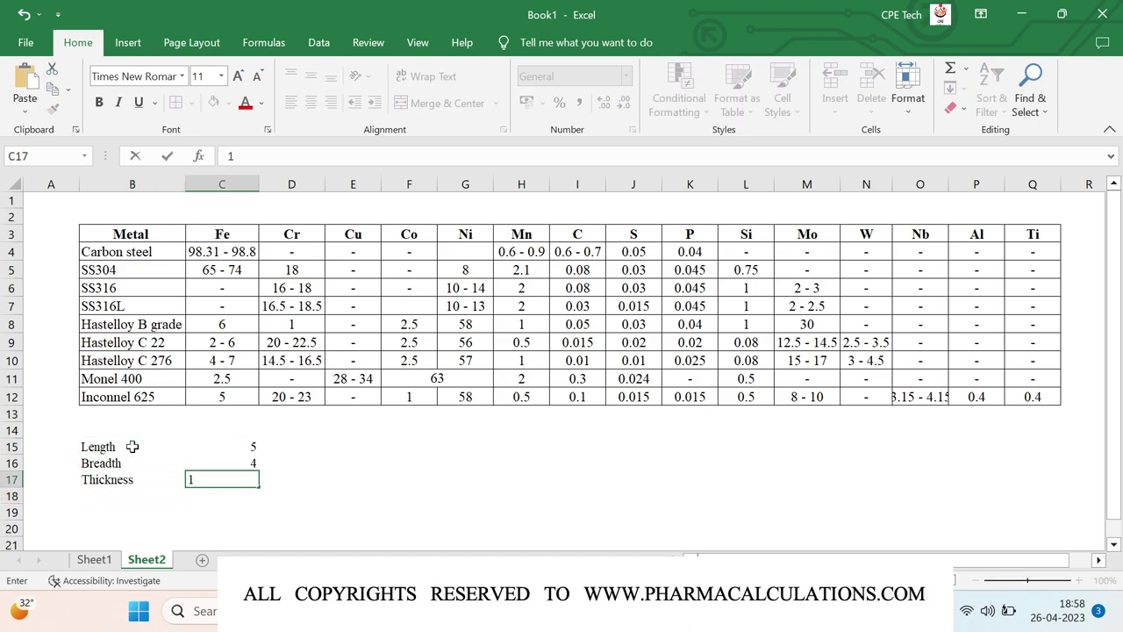
{"action": "key", "text": "Return"}
- Enter the centimetre units in D15:D17 for length, breadth and thickness
{"action": "left_click", "coordinate": [273, 449]}
{"action": "type", "text": "cm"}
{"action": "key", "text": "Return"}
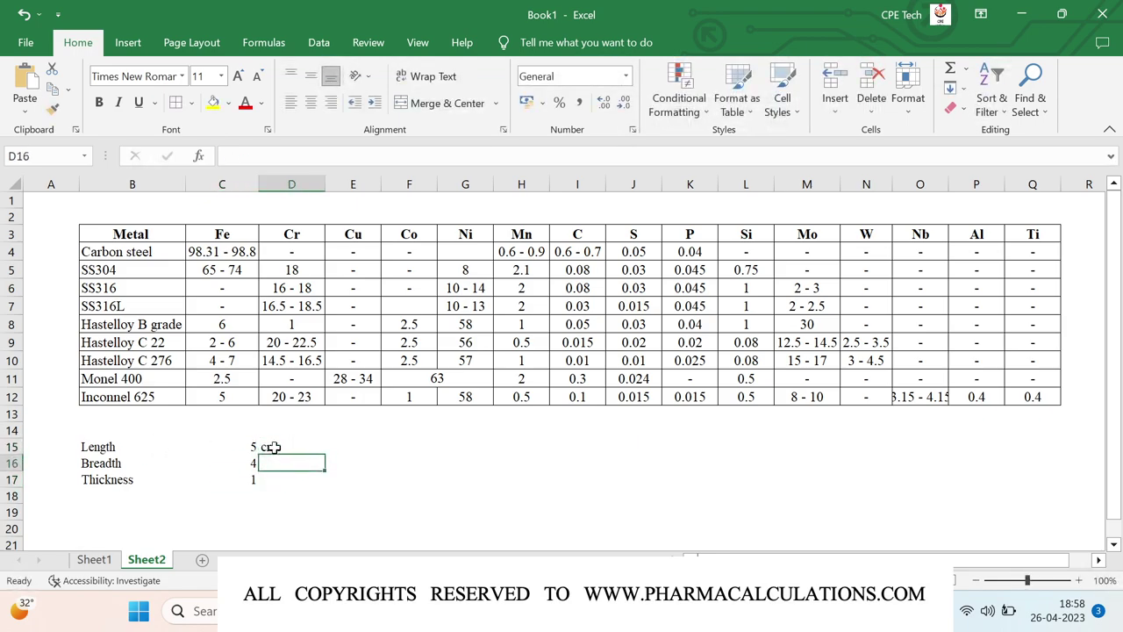
{"action": "type", "text": "cms"}
{"action": "key", "text": "Down"}
{"action": "key", "text": "ctrl+d"}
{"action": "key", "text": "Down"}
{"action": "key", "text": "Down"}
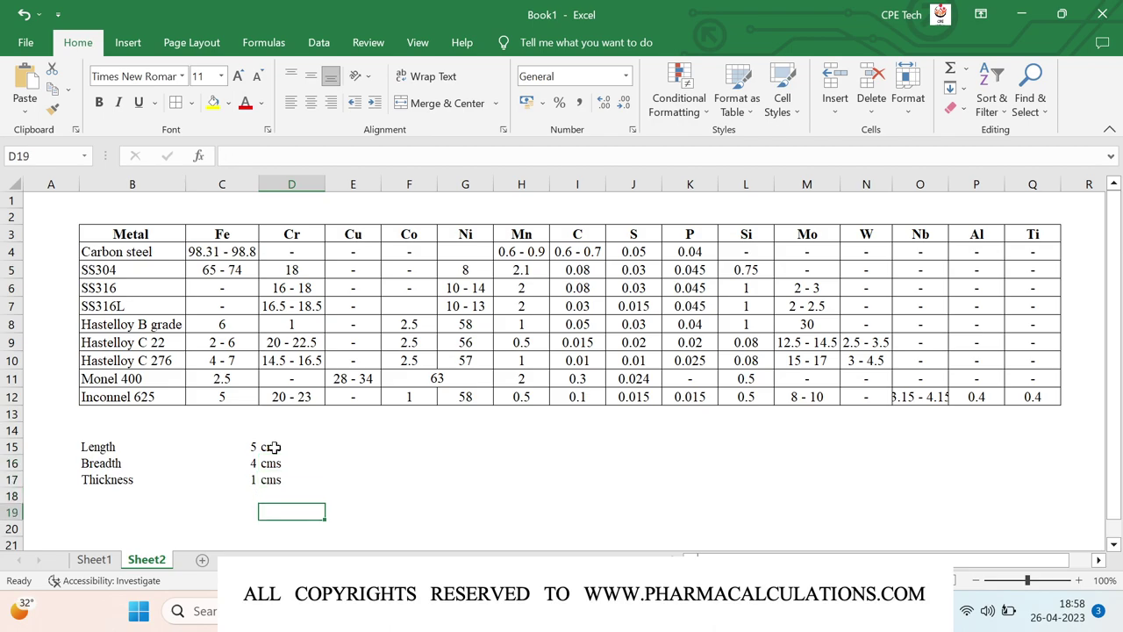
{"action": "key", "text": "Up"}
{"action": "key", "text": "Left"}
{"action": "key", "text": "Left"}
- Add the rows 'Initial Wt.' 160 grams and 'Duration' 3 days
{"action": "type", "text": "In"}
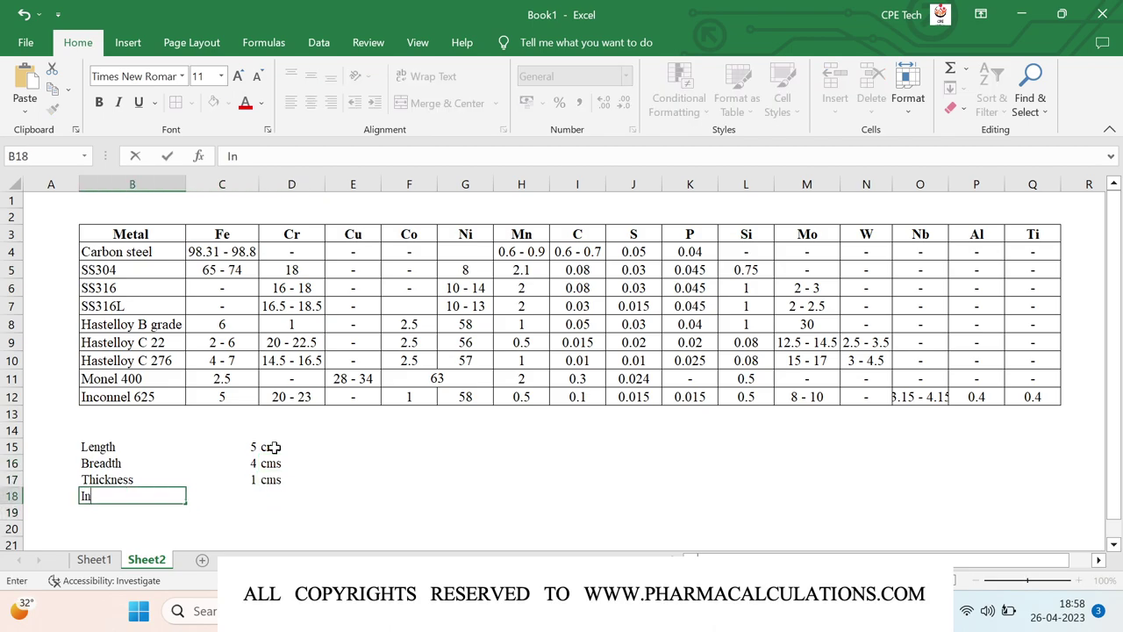
{"action": "type", "text": "itial Wt."}
{"action": "key", "text": "Tab"}
{"action": "type", "text": "160"}
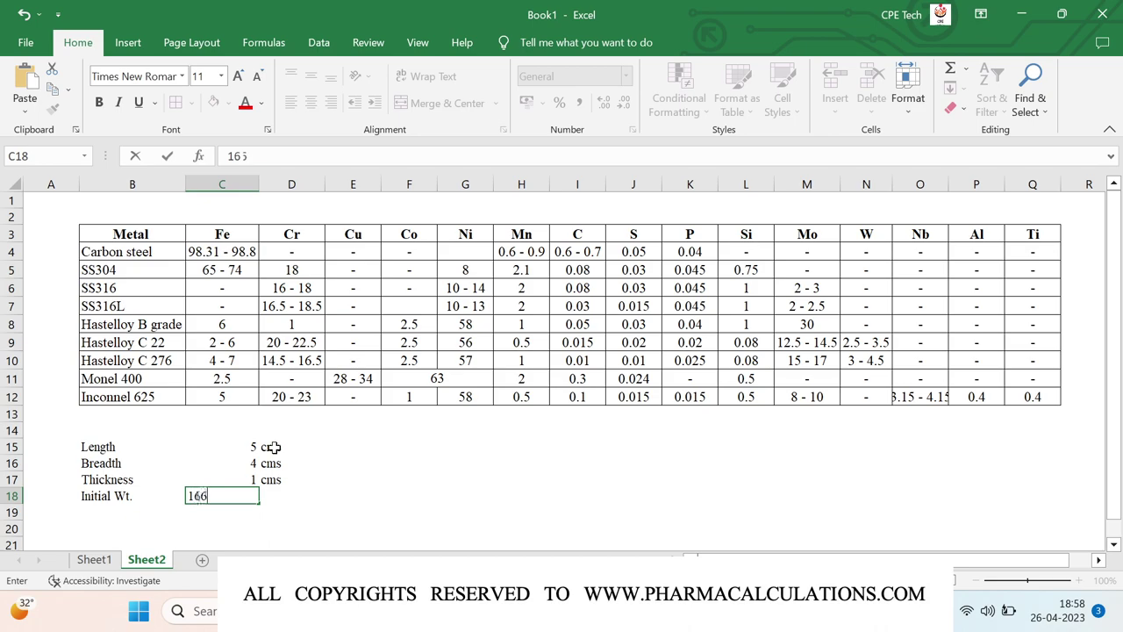
{"action": "key", "text": "Tab"}
{"action": "type", "text": "grams"}
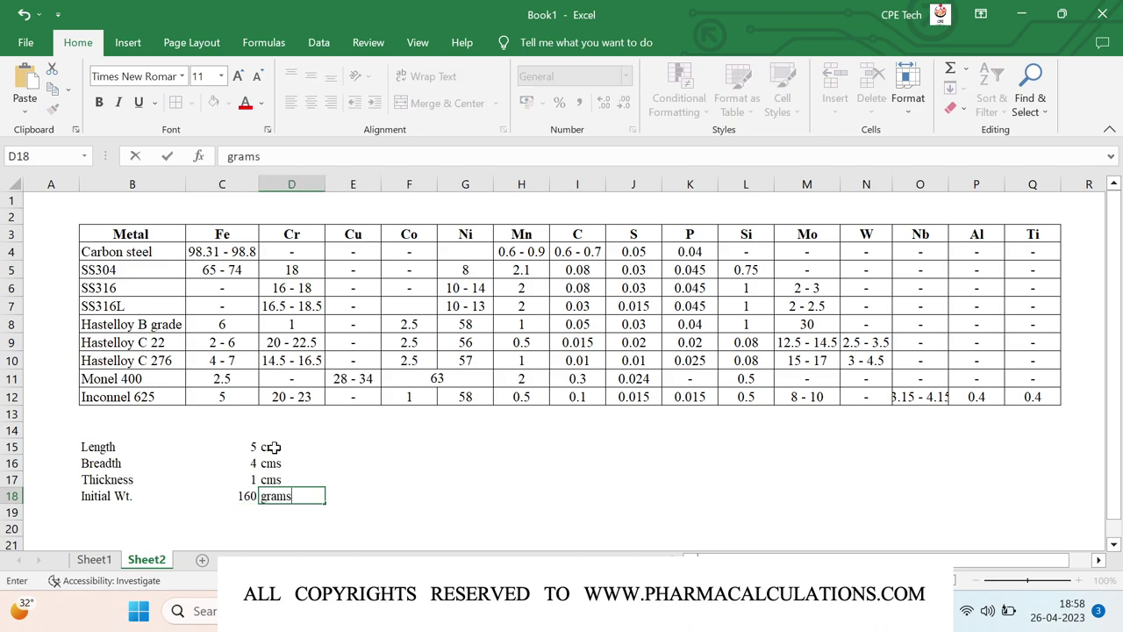
{"action": "key", "text": "Return"}
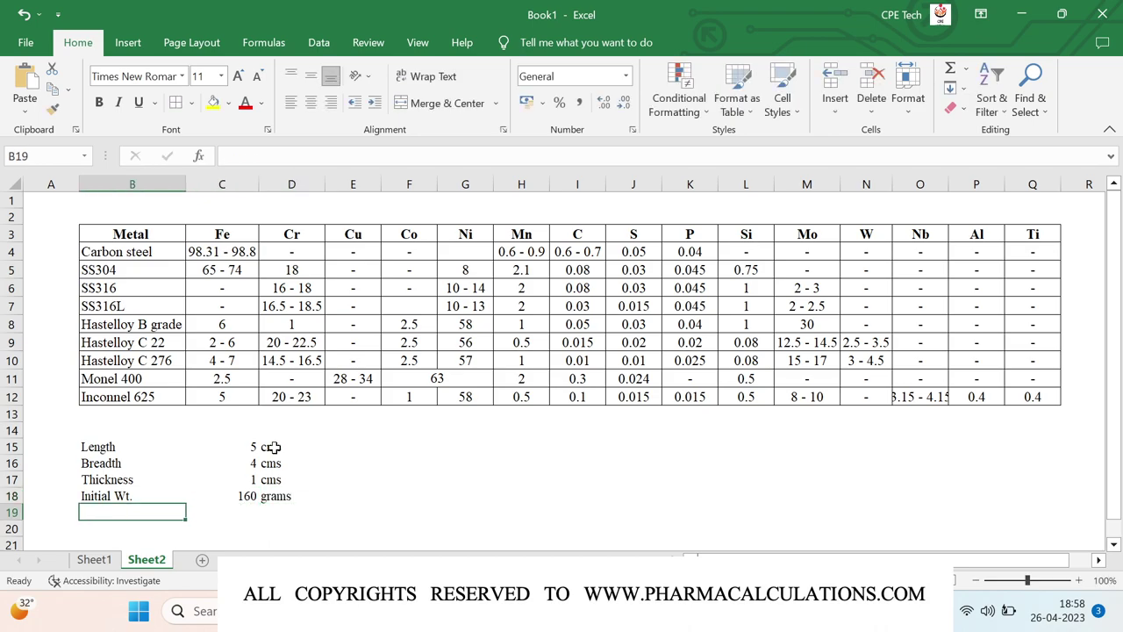
{"action": "type", "text": "Dur"}
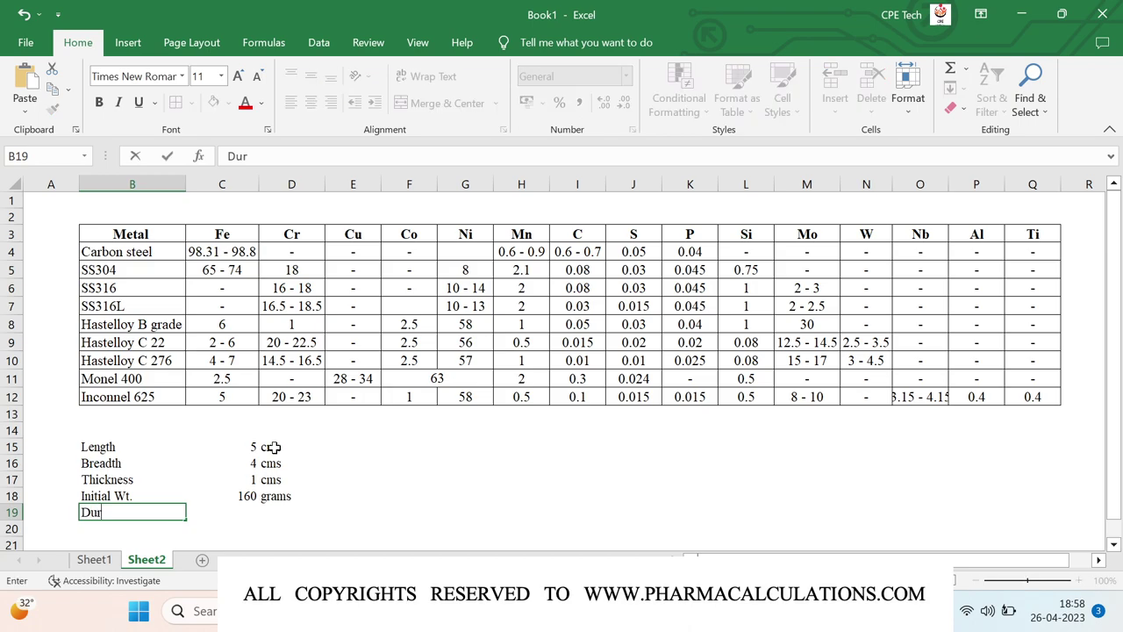
{"action": "type", "text": "ation"}
{"action": "key", "text": "Tab"}
{"action": "type", "text": "3"}
{"action": "key", "text": "Tab"}
{"action": "type", "text": "days"}
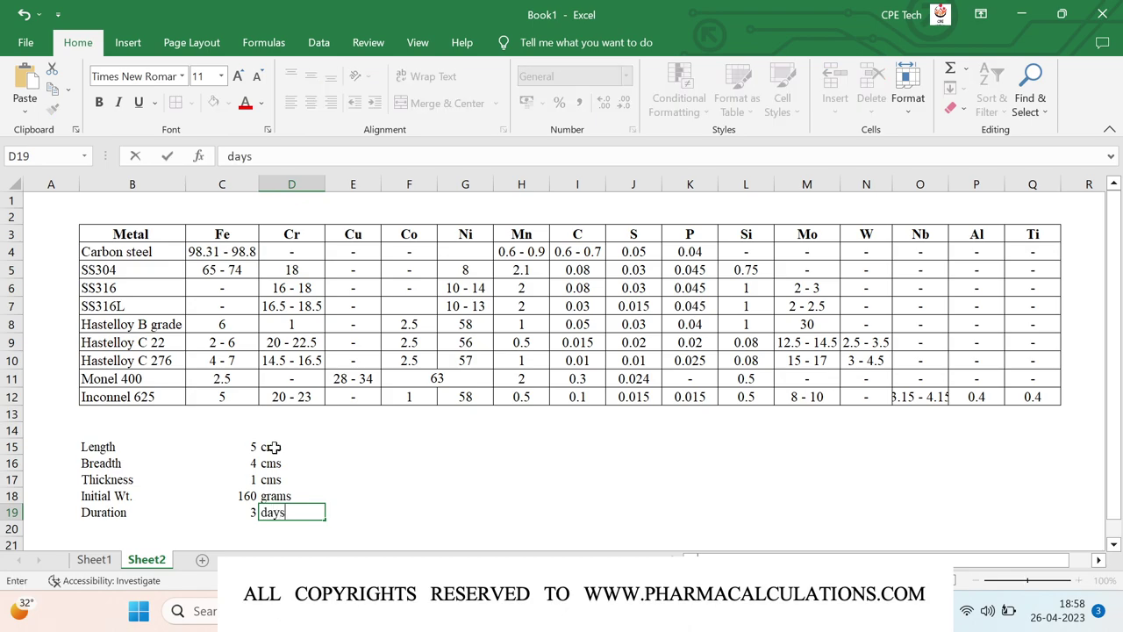
{"action": "key", "text": "Return"}
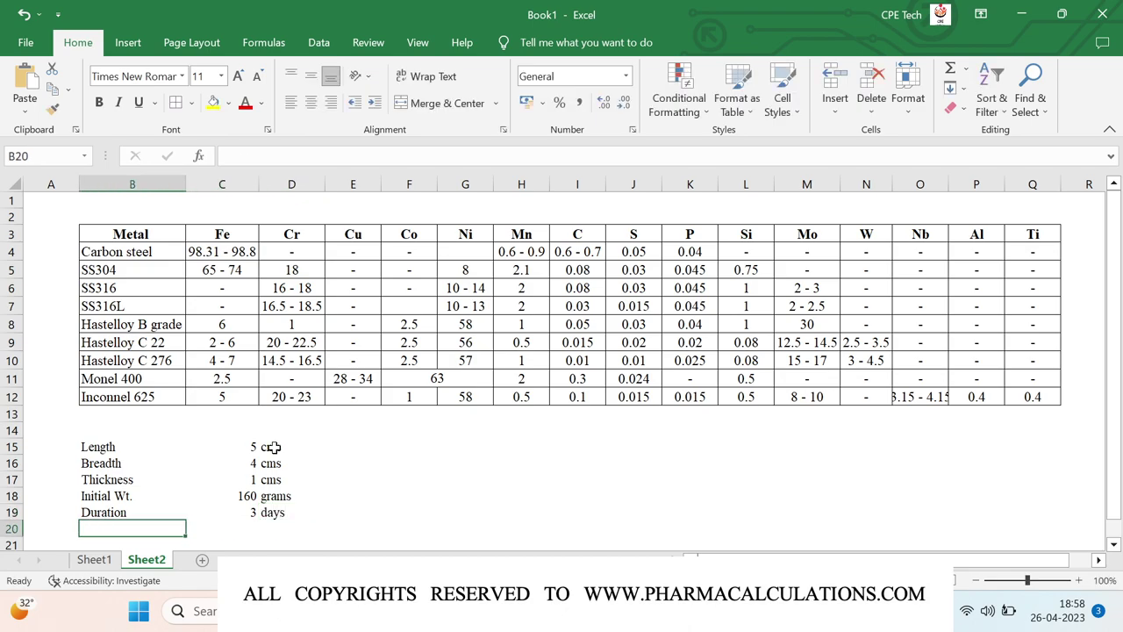
- Centre the coupon values in C15:C20 vertically and horizontally
{"action": "left_click", "coordinate": [232, 444]}
{"action": "left_click_drag", "start_coordinate": [232, 444], "coordinate": [232, 530]}
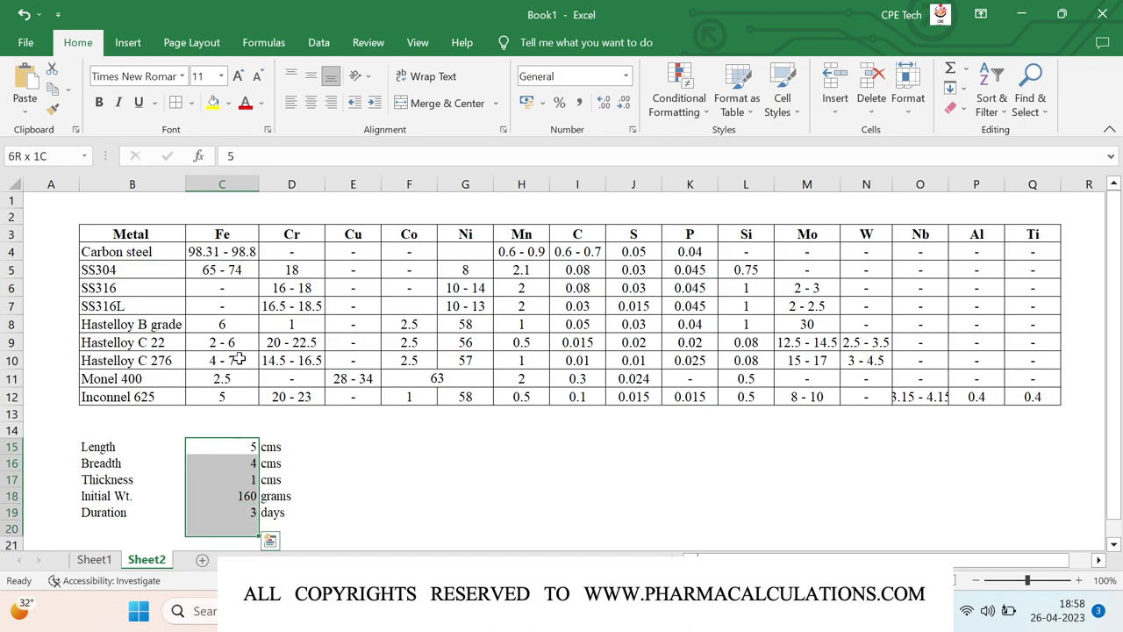
{"action": "left_click", "coordinate": [312, 77]}
{"action": "left_click", "coordinate": [310, 103]}
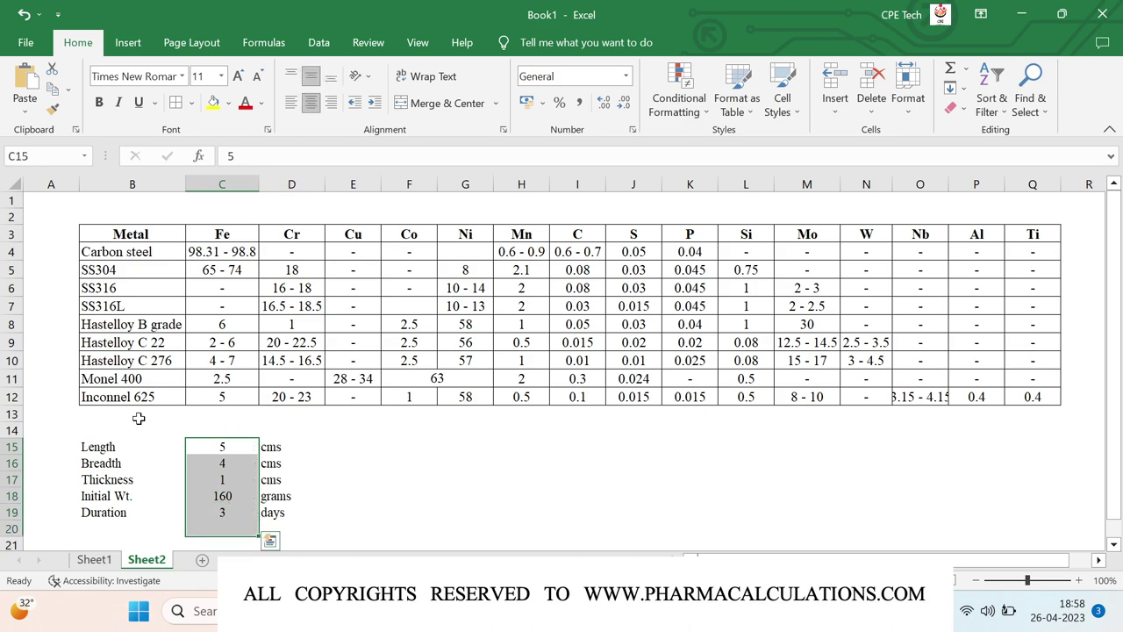
- Add a 'Final Wt.' row with value 155 and unit grams
{"action": "left_click", "coordinate": [93, 524]}
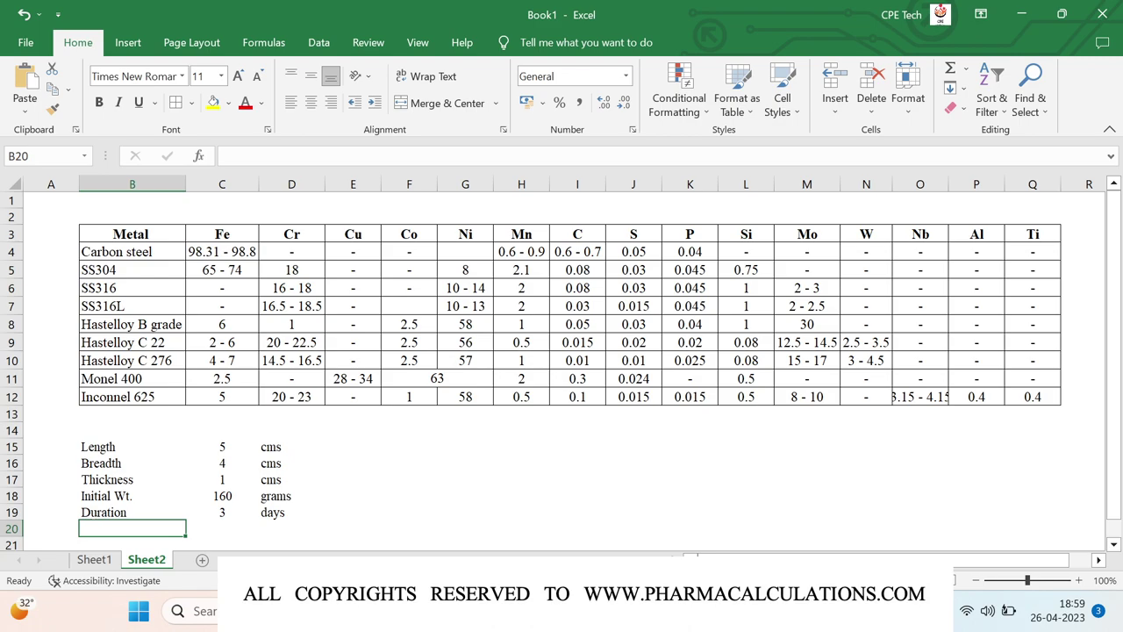
{"action": "type", "text": "Final Wt."}
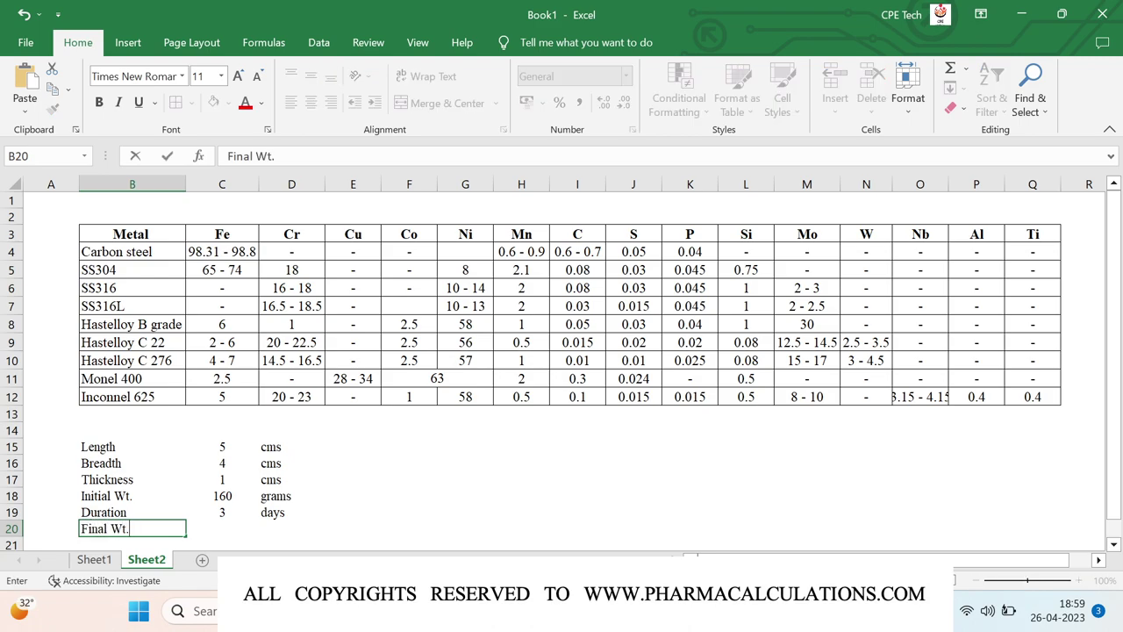
{"action": "key", "text": "Tab"}
{"action": "type", "text": "1"}
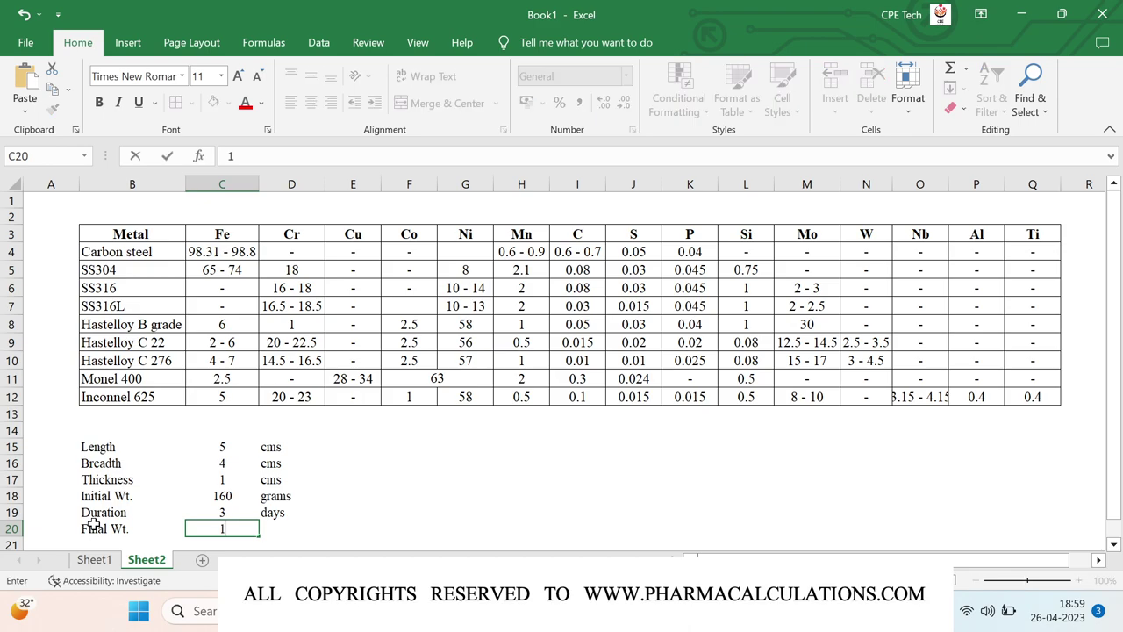
{"action": "type", "text": "55"}
{"action": "key", "text": "Tab"}
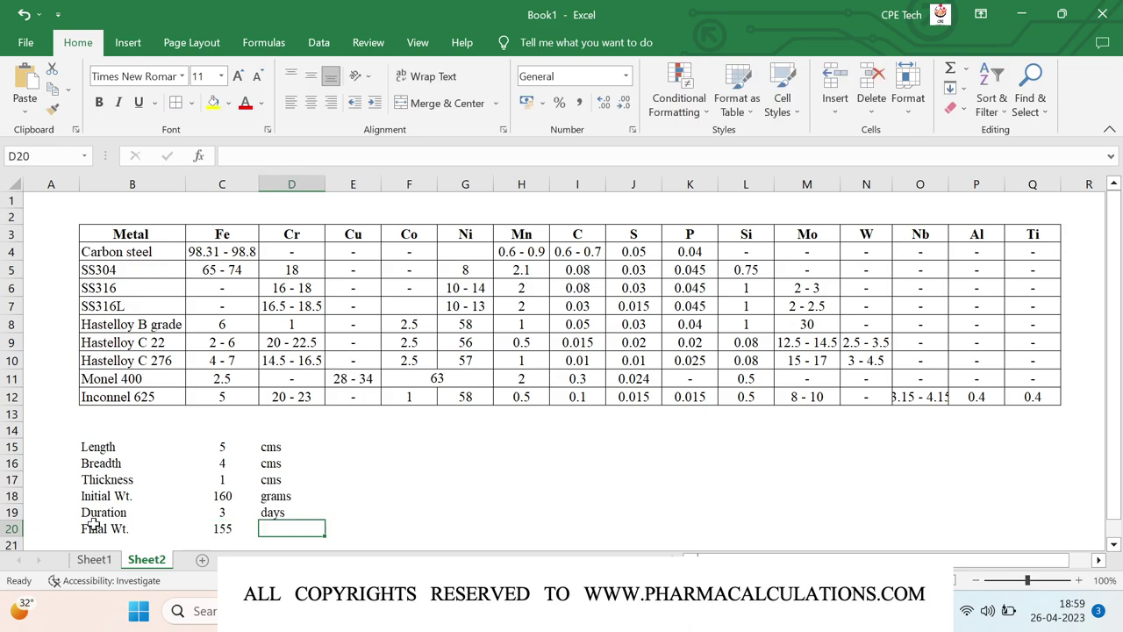
{"action": "type", "text": "grama"}
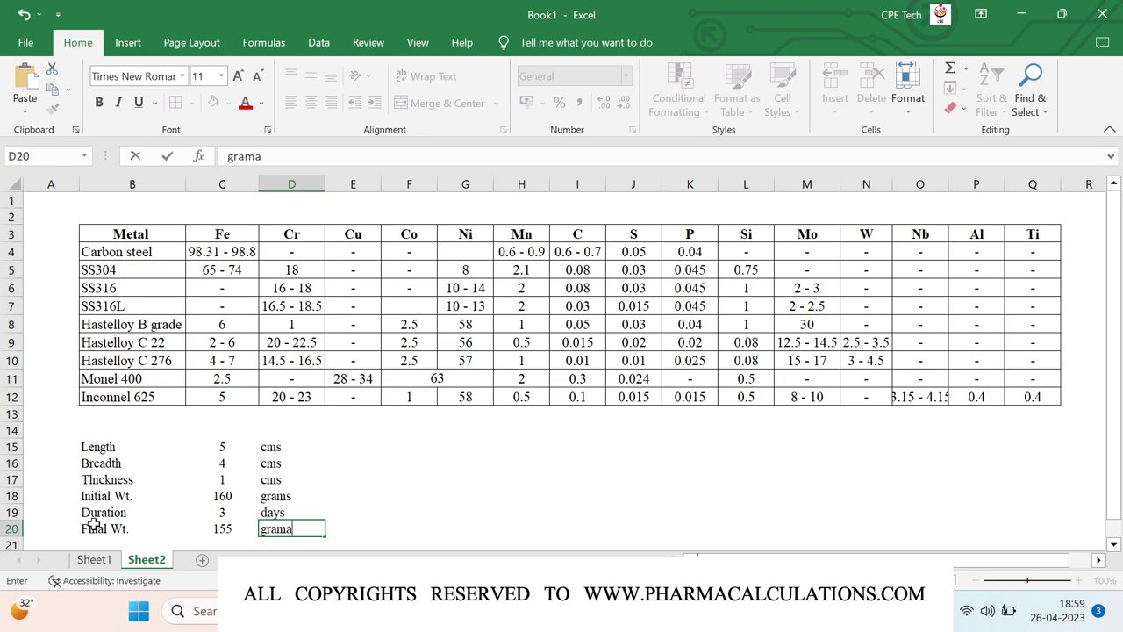
{"action": "key", "text": "BackSpace"}
{"action": "type", "text": "s"}
{"action": "key", "text": "Return"}
- Add a 'Density' row with value 8 in g/cm3, centring the value
{"action": "scroll", "coordinate": [170, 492], "scroll_direction": "down", "scroll_amount": 1}
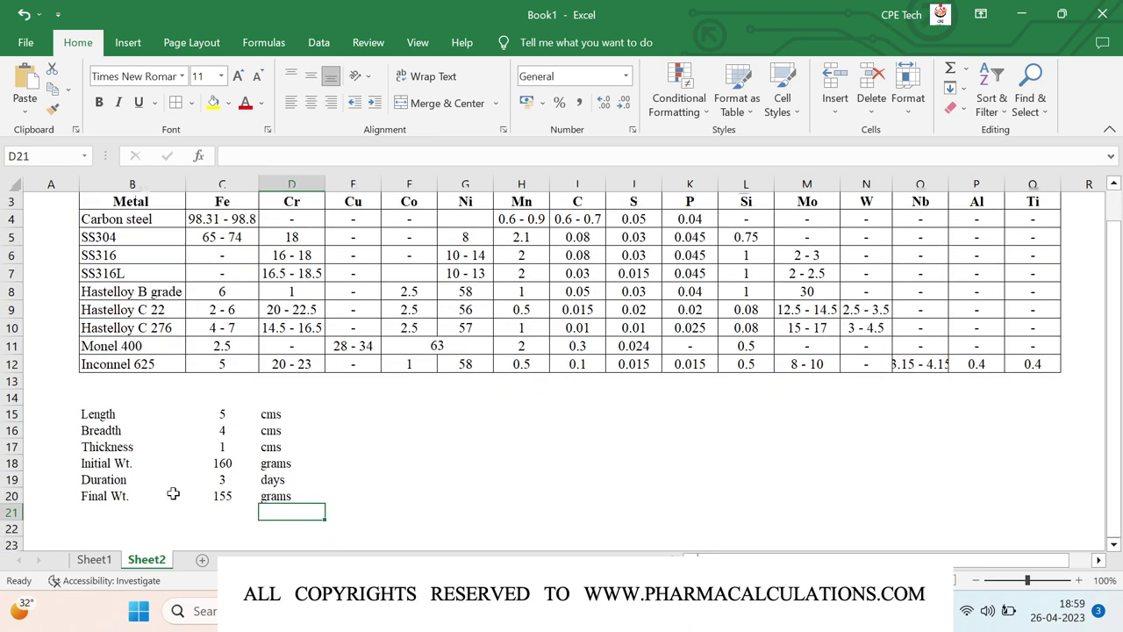
{"action": "left_click", "coordinate": [115, 509]}
{"action": "type", "text": "Den"}
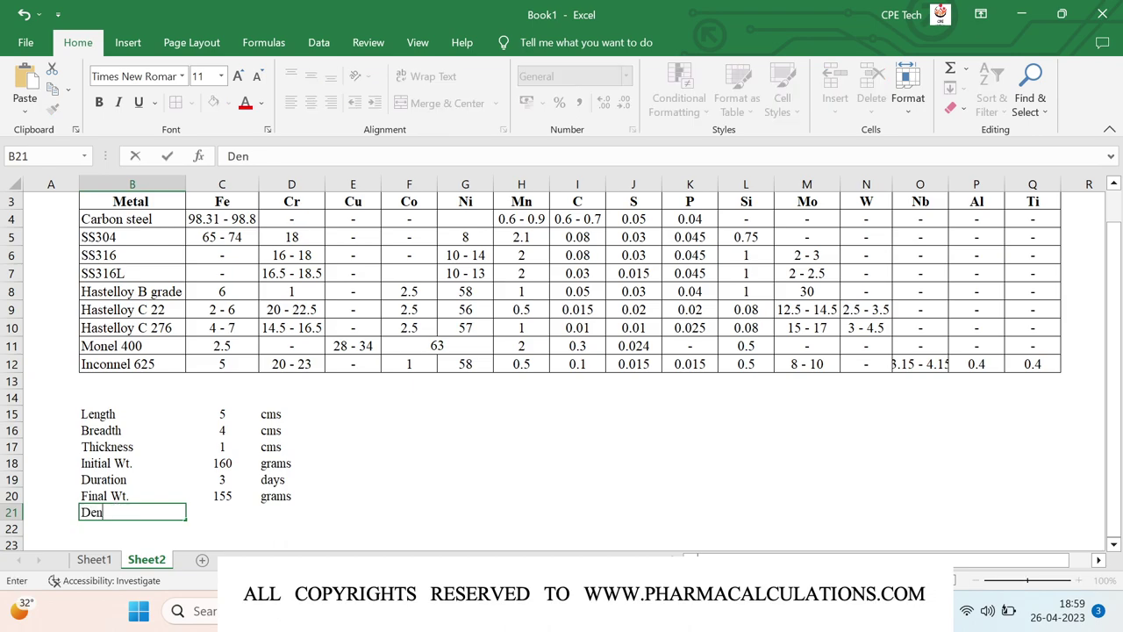
{"action": "type", "text": "sity"}
{"action": "key", "text": "Tab"}
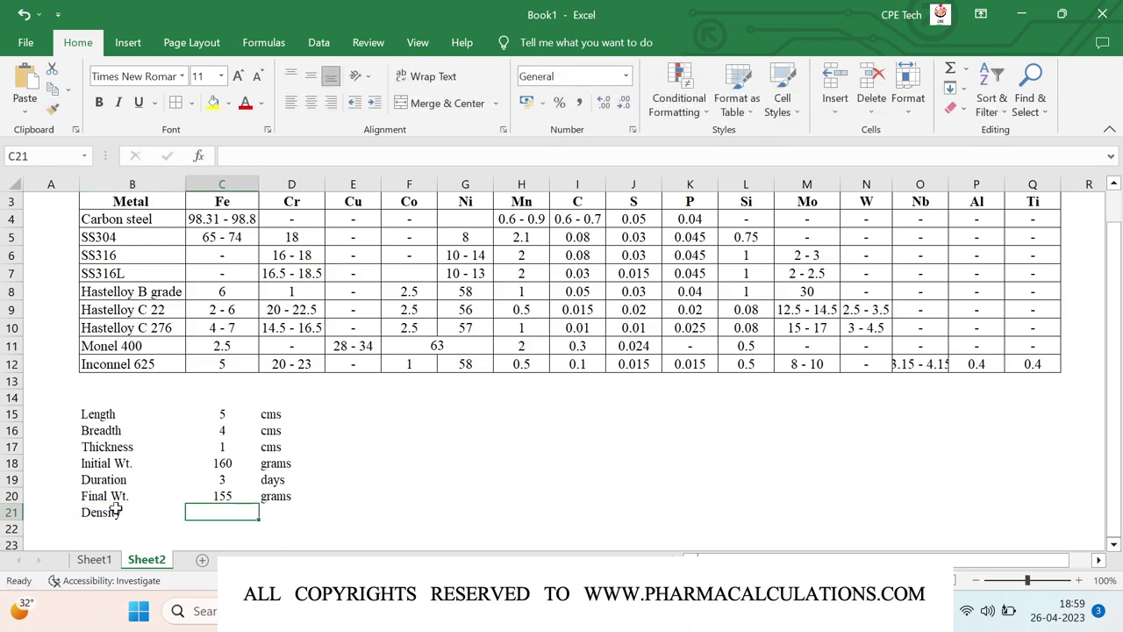
{"action": "type", "text": "8"}
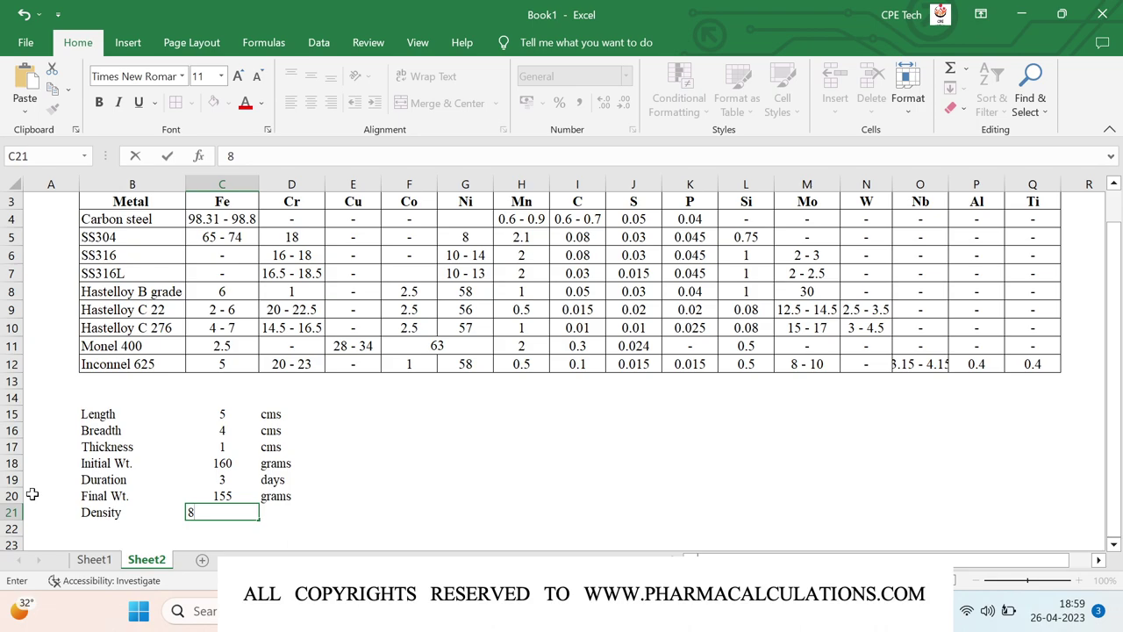
{"action": "key", "text": "Tab"}
{"action": "type", "text": "g/cm3"}
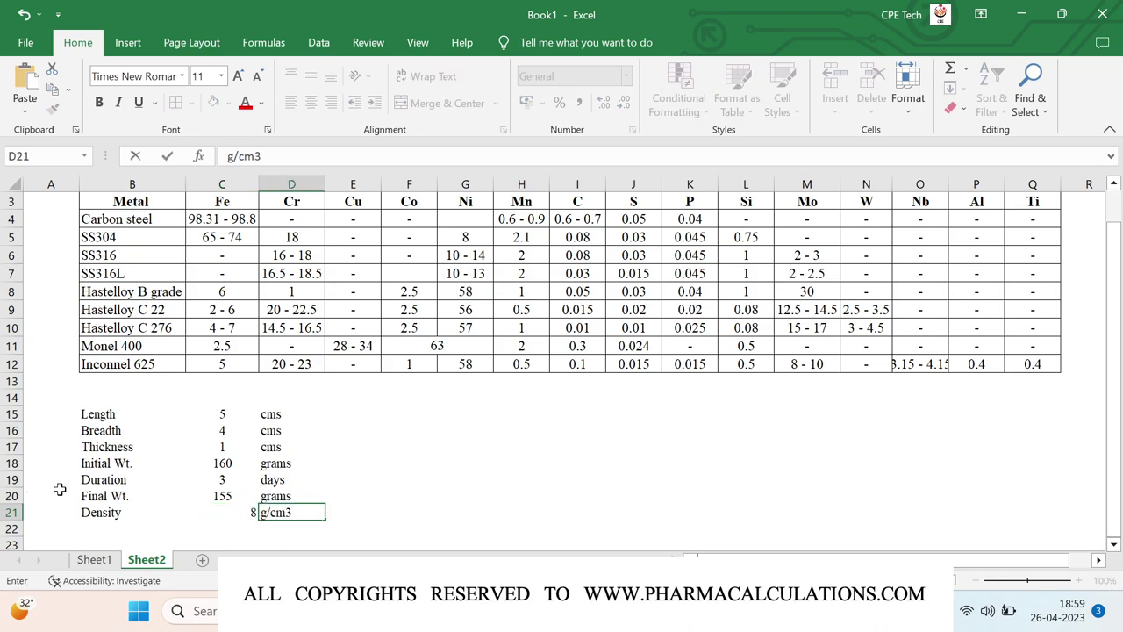
{"action": "left_click", "coordinate": [229, 524]}
{"action": "key", "text": "Up"}
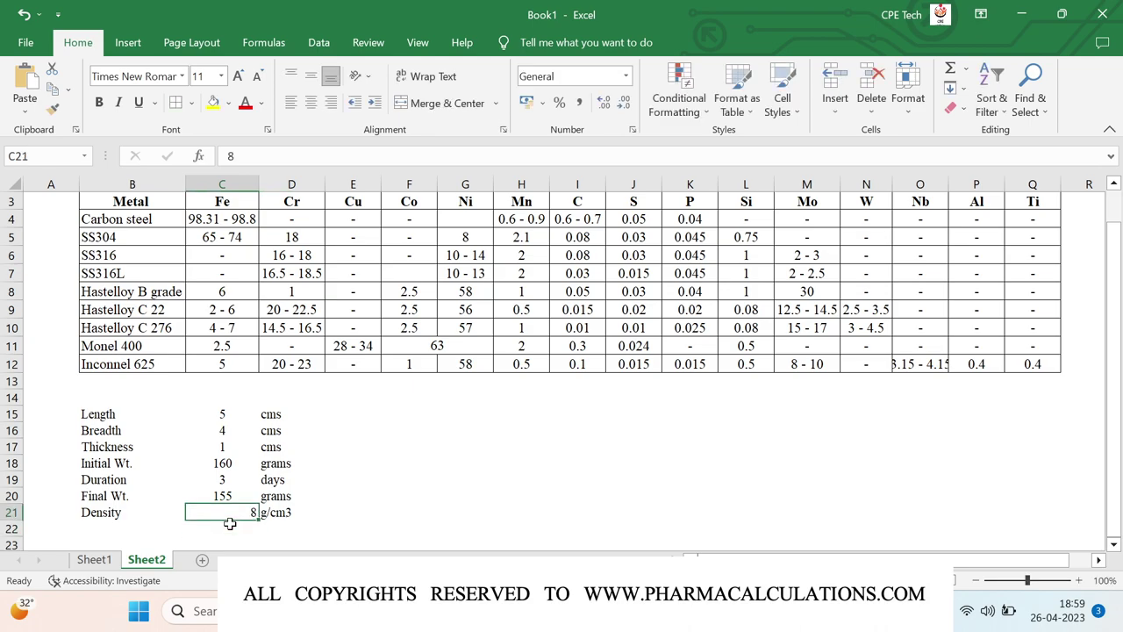
{"action": "left_click", "coordinate": [312, 101]}
- Apply All Borders to the coupon data table B15:D21
{"action": "left_click_drag", "start_coordinate": [86, 413], "coordinate": [289, 446]}
{"action": "key", "text": "shift+Down"}
{"action": "key", "text": "shift+Down"}
{"action": "key", "text": "shift+Down"}
{"action": "key", "text": "shift+Down"}
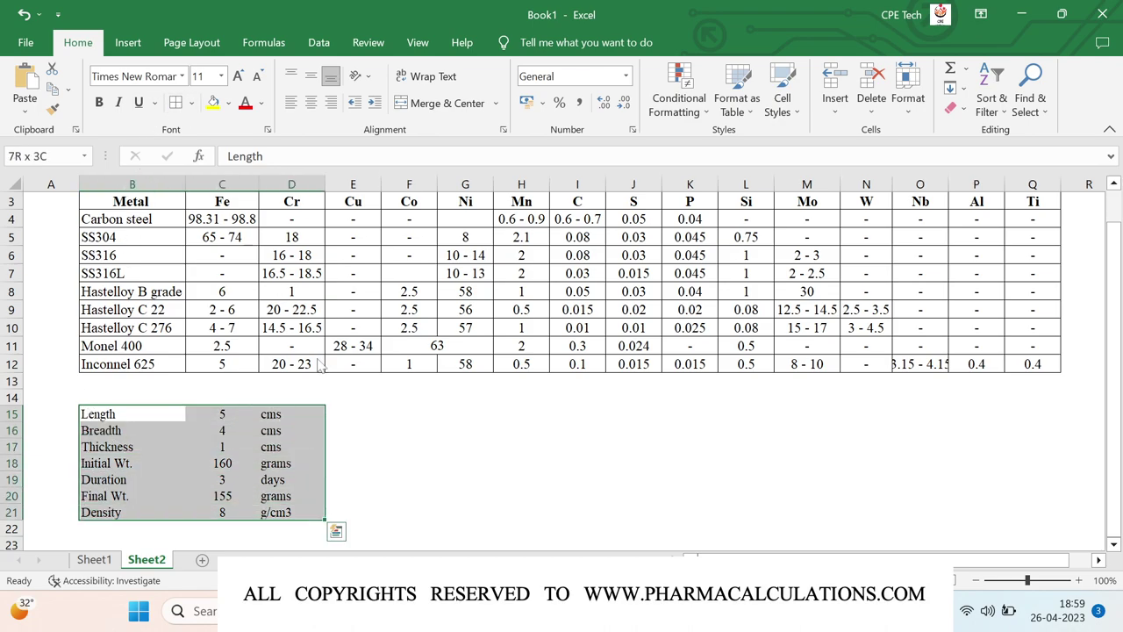
{"action": "left_click", "coordinate": [176, 103]}
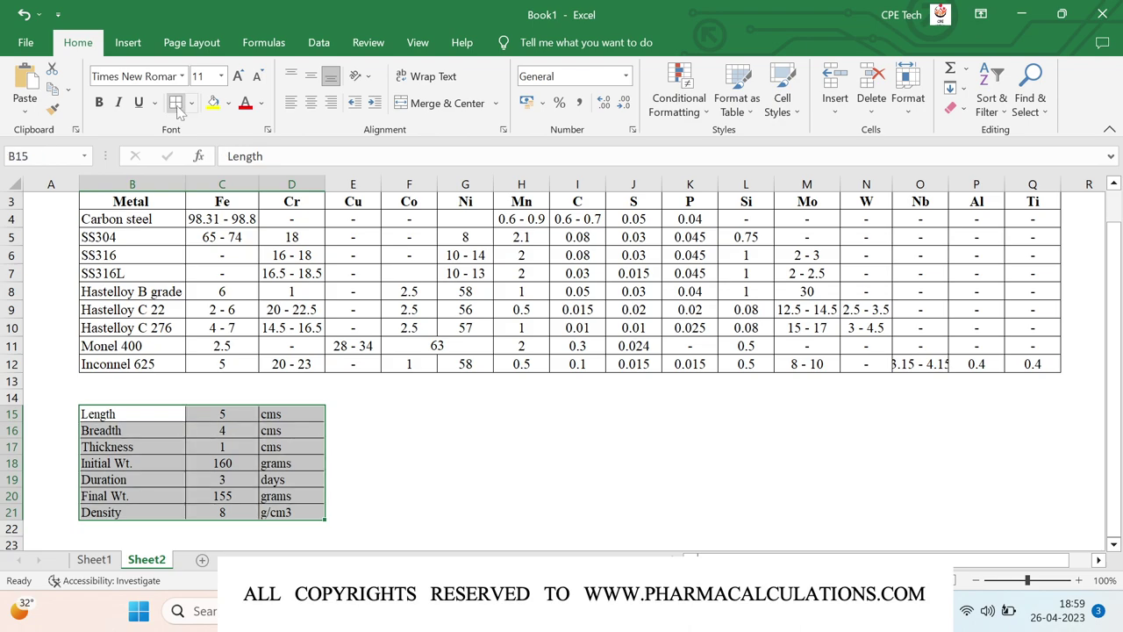
{"action": "left_click", "coordinate": [388, 413]}
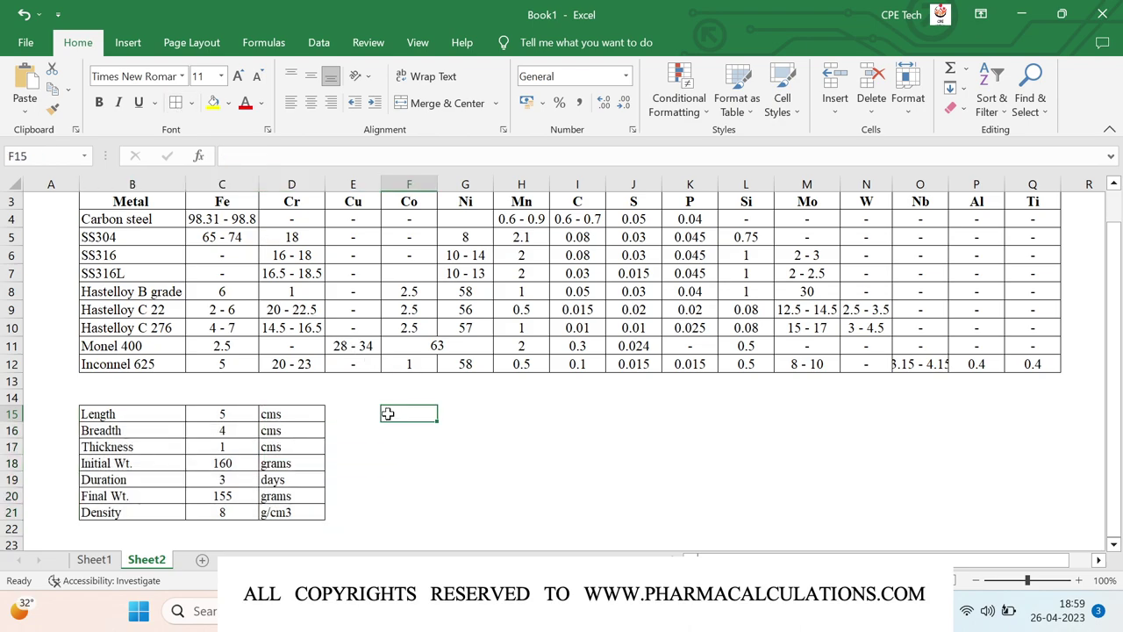
- Add a 'Weight loss' row subtracting final from initial weight, giving 5 grams
{"action": "type", "text": "Wei"}
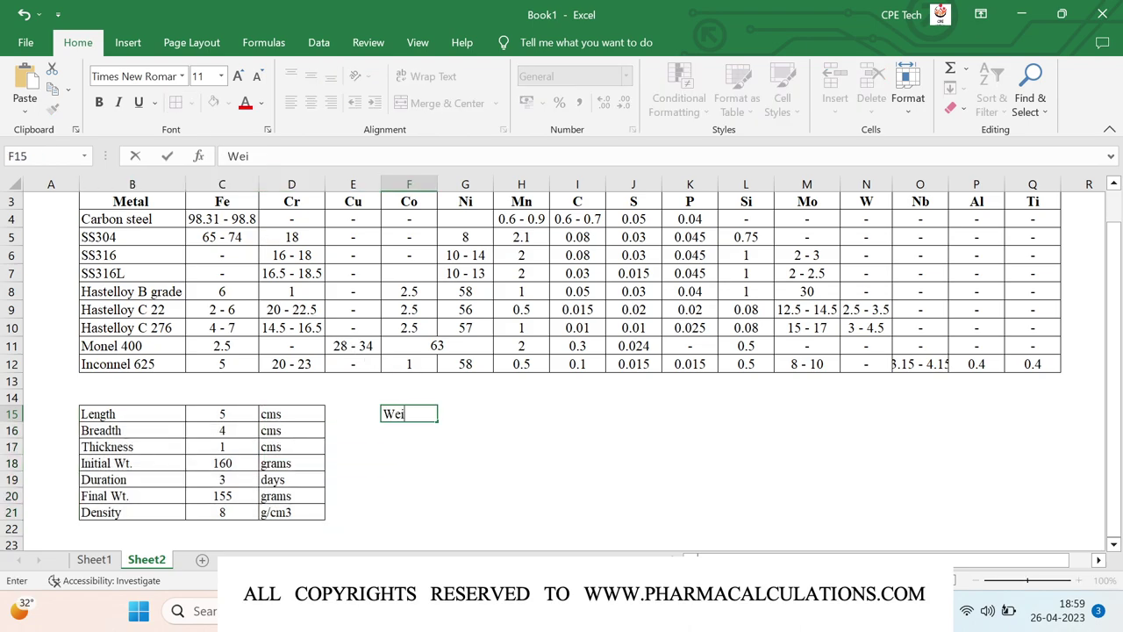
{"action": "type", "text": "ght loss"}
{"action": "key", "text": "Tab"}
{"action": "key", "text": "Tab"}
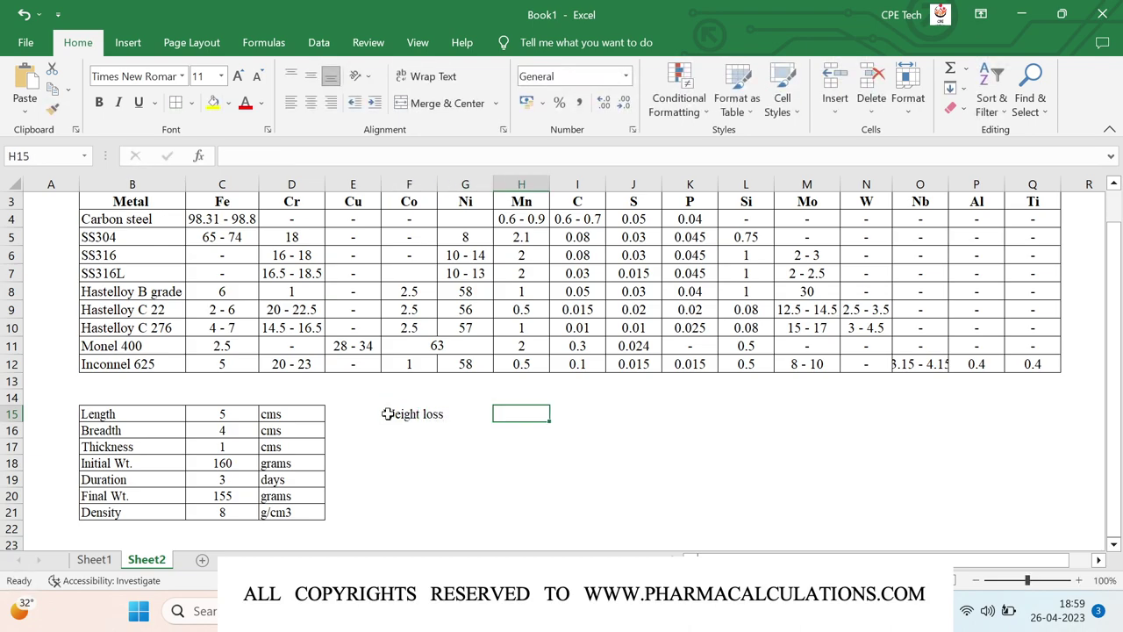
{"action": "type", "text": "="}
{"action": "key", "text": "Left"}
{"action": "key", "text": "Left"}
{"action": "key", "text": "Left"}
{"action": "key", "text": "Left"}
{"action": "key", "text": "Left"}
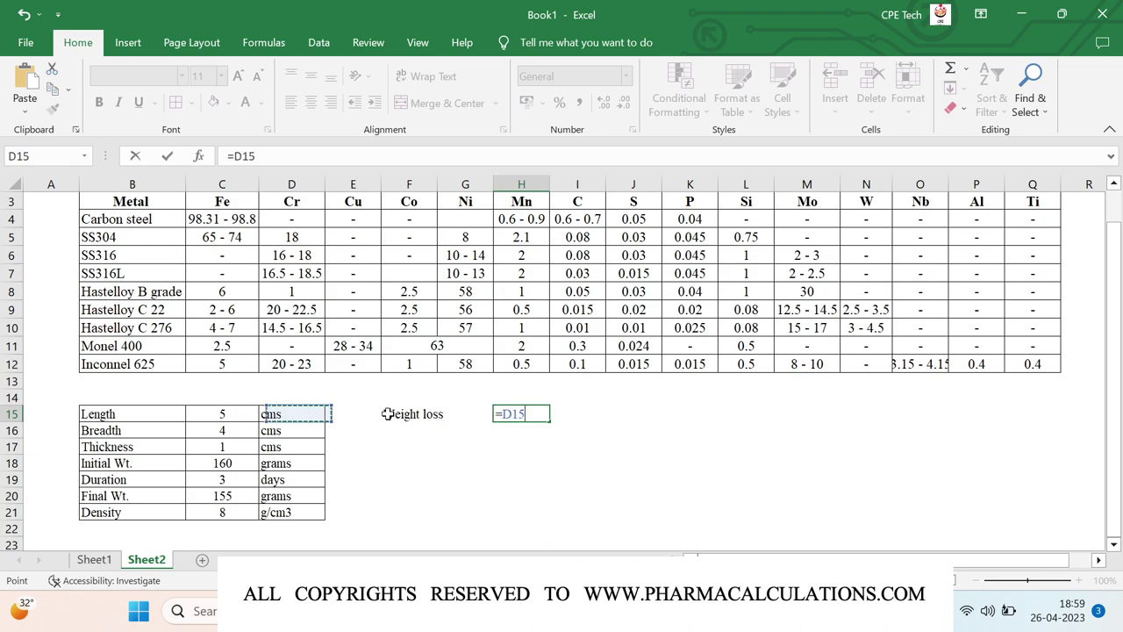
{"action": "key", "text": "Down"}
{"action": "key", "text": "Down"}
{"action": "key", "text": "Down"}
{"action": "type", "text": "-"}
{"action": "key", "text": "Left"}
{"action": "key", "text": "Left"}
{"action": "key", "text": "Left"}
{"action": "key", "text": "Left"}
{"action": "key", "text": "Left"}
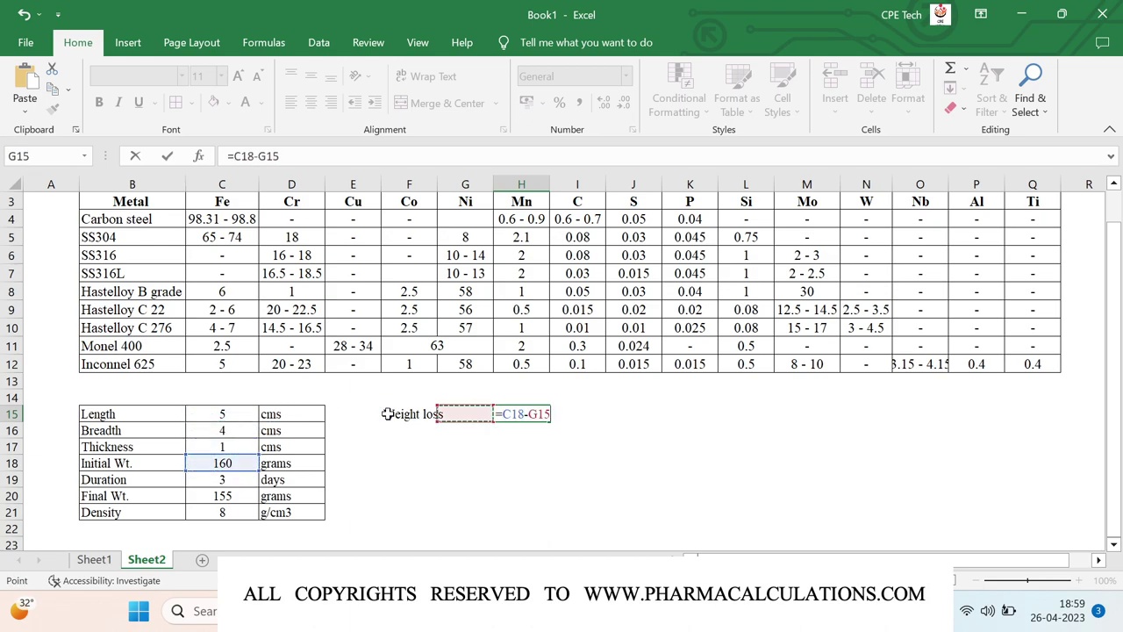
{"action": "key", "text": "Down"}
{"action": "key", "text": "Down"}
{"action": "key", "text": "Down"}
{"action": "key", "text": "Down"}
{"action": "key", "text": "Down"}
{"action": "key", "text": "Return"}
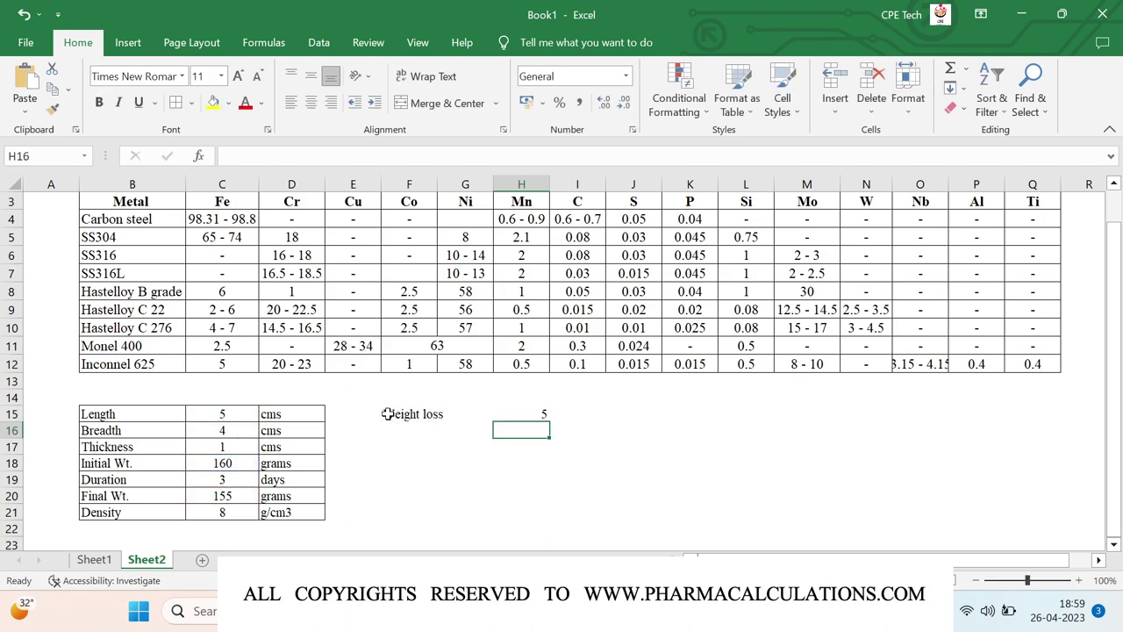
{"action": "key", "text": "Up"}
{"action": "key", "text": "Right"}
{"action": "type", "text": "gr"}
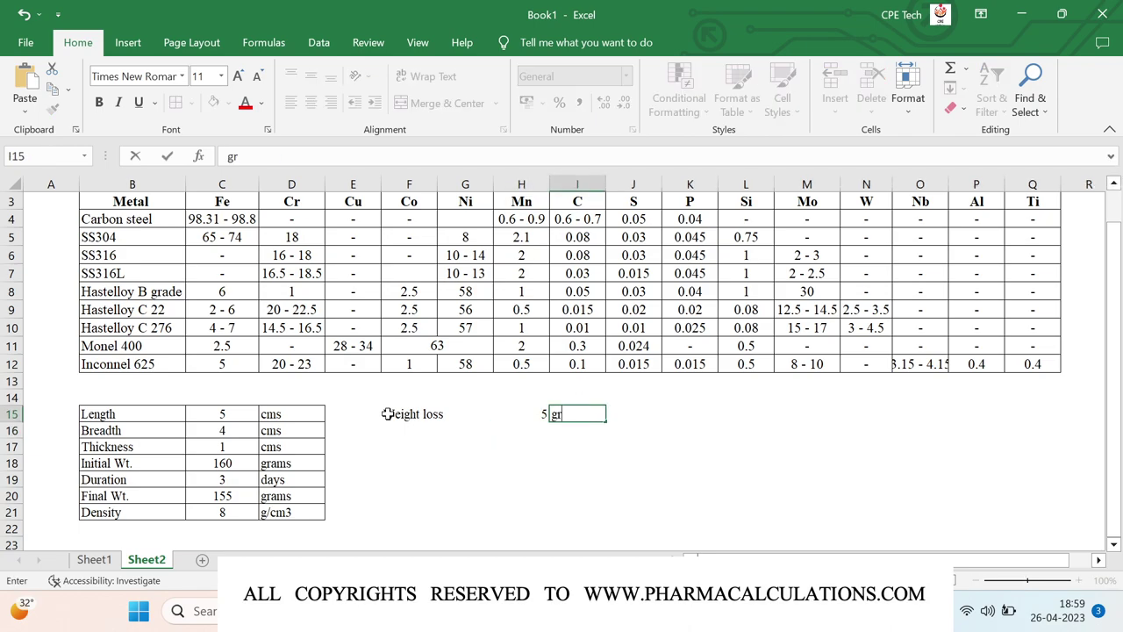
{"action": "type", "text": "ams"}
{"action": "key", "text": "Return"}
{"action": "key", "text": "Left"}
{"action": "key", "text": "Left"}
{"action": "key", "text": "Left"}
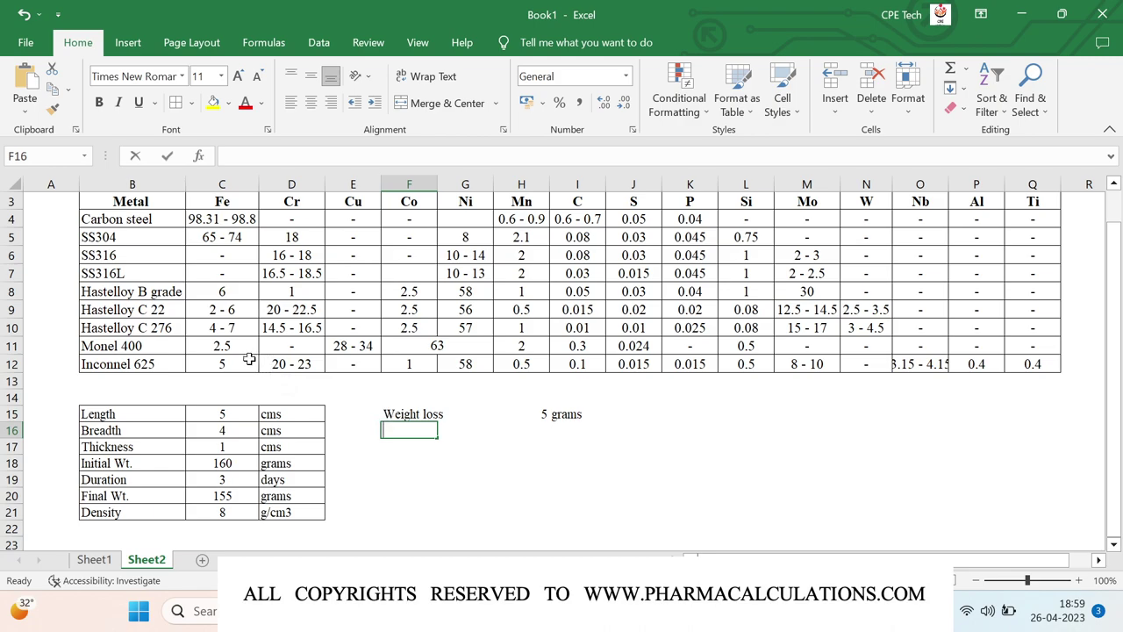
- Label F16 'Total surface area' and enter =2*(C15*C16+C16*C17+C15*C17), giving 58
{"action": "type", "text": "Total "}
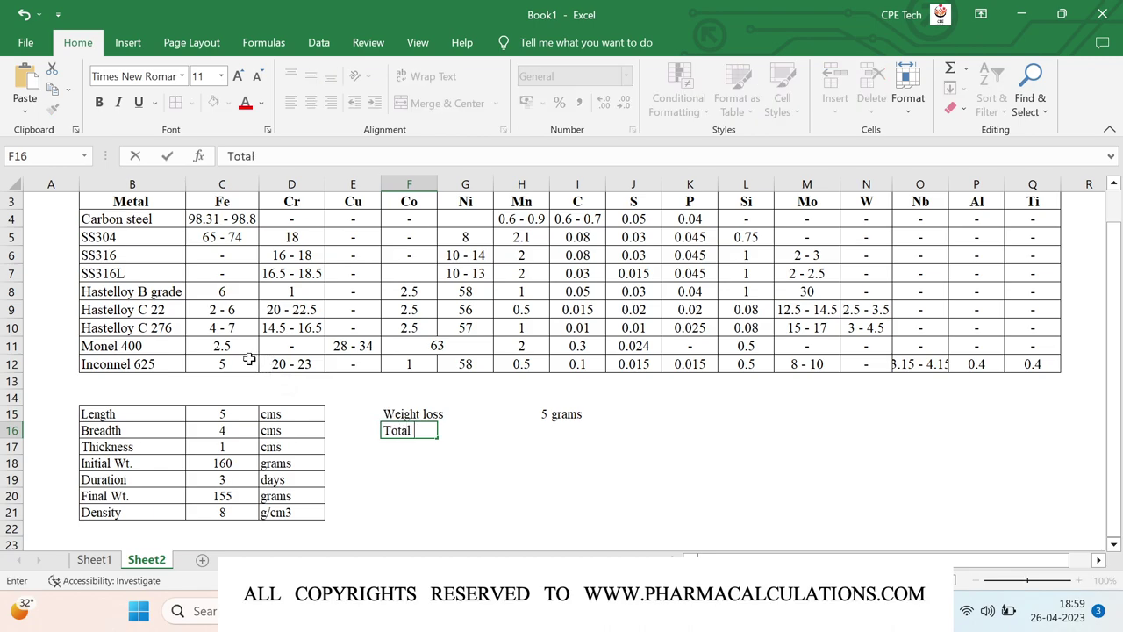
{"action": "type", "text": "surface area"}
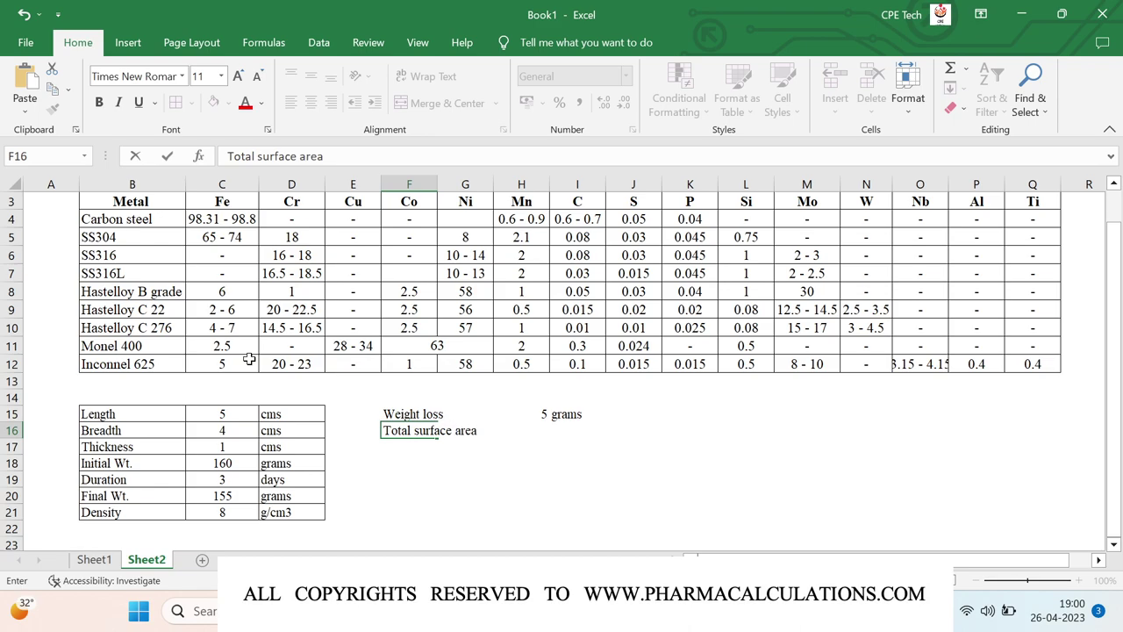
{"action": "key", "text": "Right"}
{"action": "key", "text": "Right"}
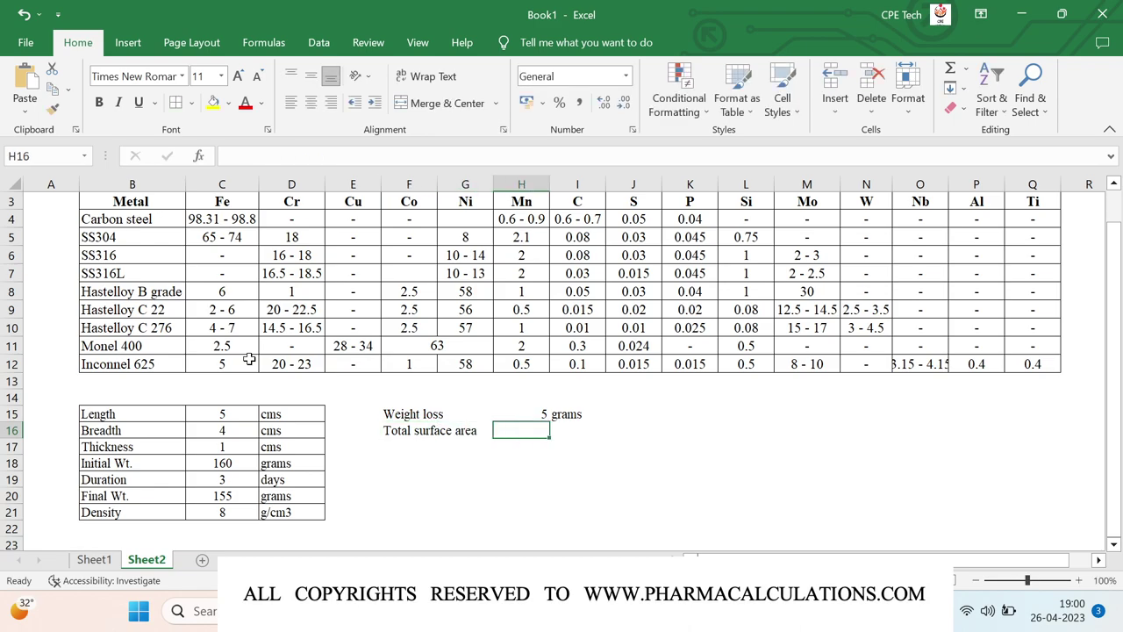
{"action": "type", "text": "=2*("}
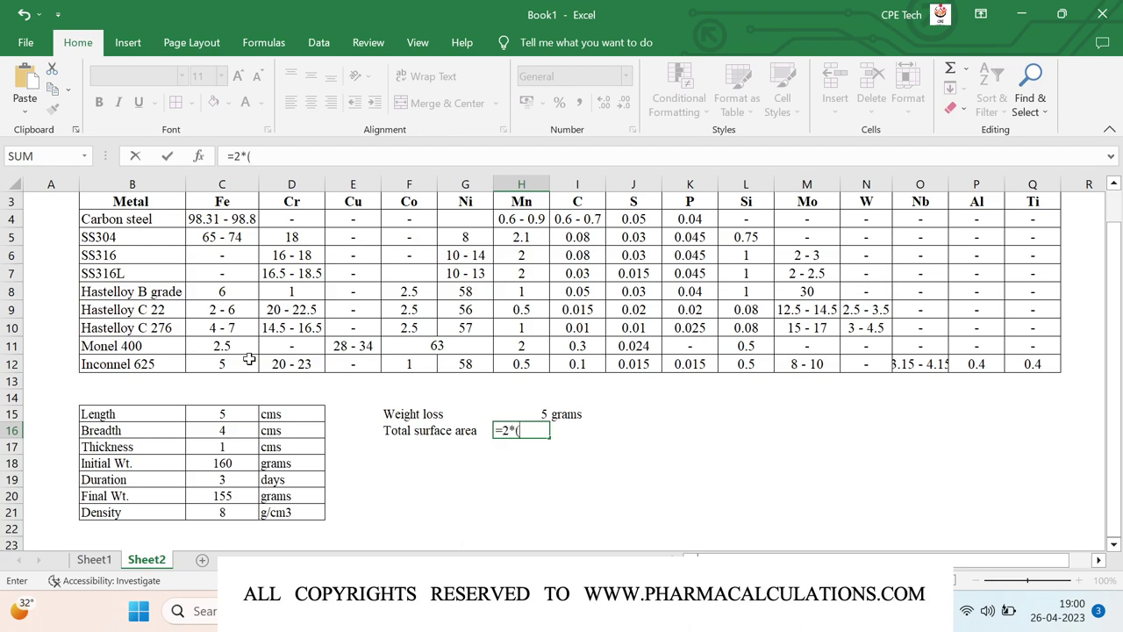
{"action": "key", "text": "Left"}
{"action": "key", "text": "Left"}
{"action": "key", "text": "Left"}
{"action": "key", "text": "Left"}
{"action": "key", "text": "Left"}
{"action": "key", "text": "Up"}
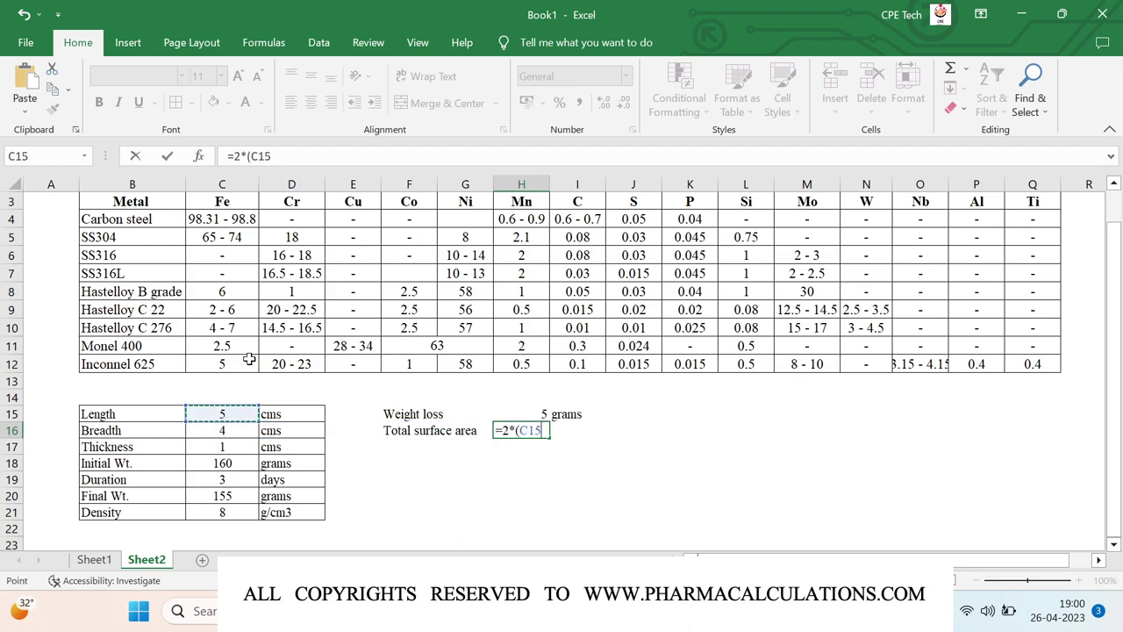
{"action": "type", "text": "*"}
{"action": "key", "text": "Left"}
{"action": "key", "text": "Left"}
{"action": "key", "text": "Left"}
{"action": "key", "text": "Left"}
{"action": "key", "text": "Left"}
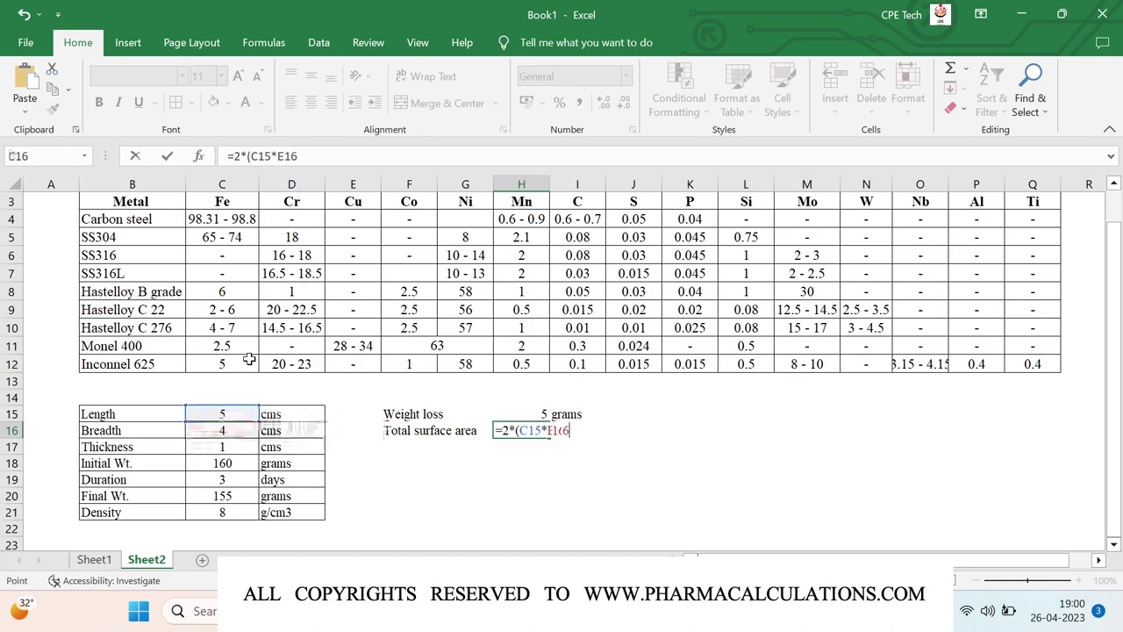
{"action": "type", "text": "+"}
{"action": "key", "text": "Left"}
{"action": "key", "text": "Left"}
{"action": "key", "text": "Left"}
{"action": "key", "text": "Left"}
{"action": "key", "text": "Left"}
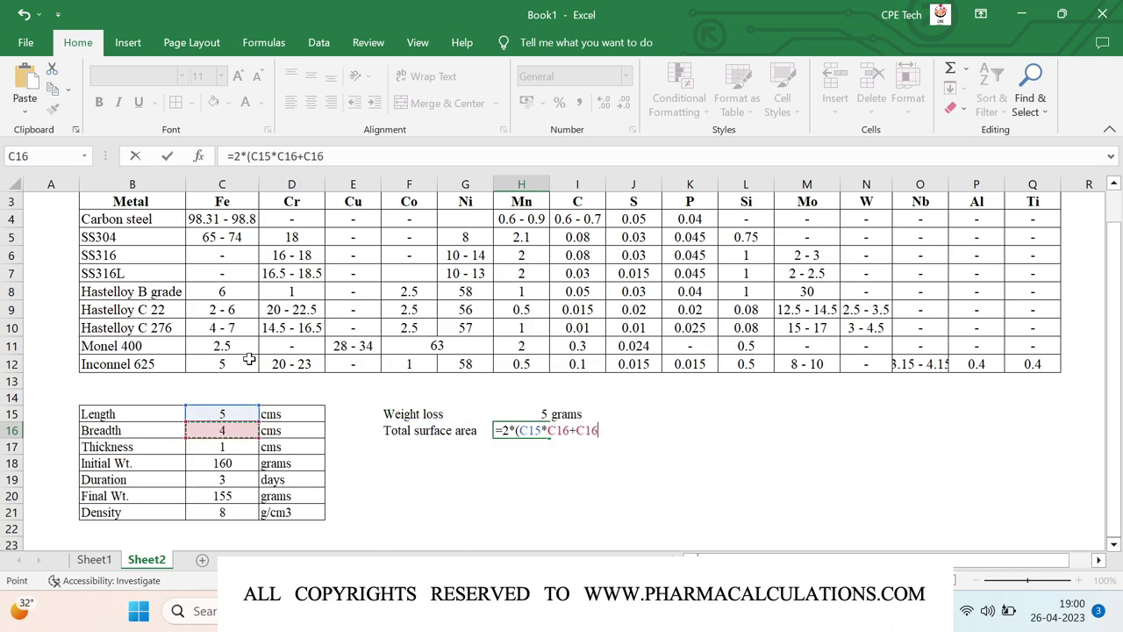
{"action": "type", "text": "*"}
{"action": "key", "text": "Left"}
{"action": "key", "text": "Left"}
{"action": "key", "text": "Left"}
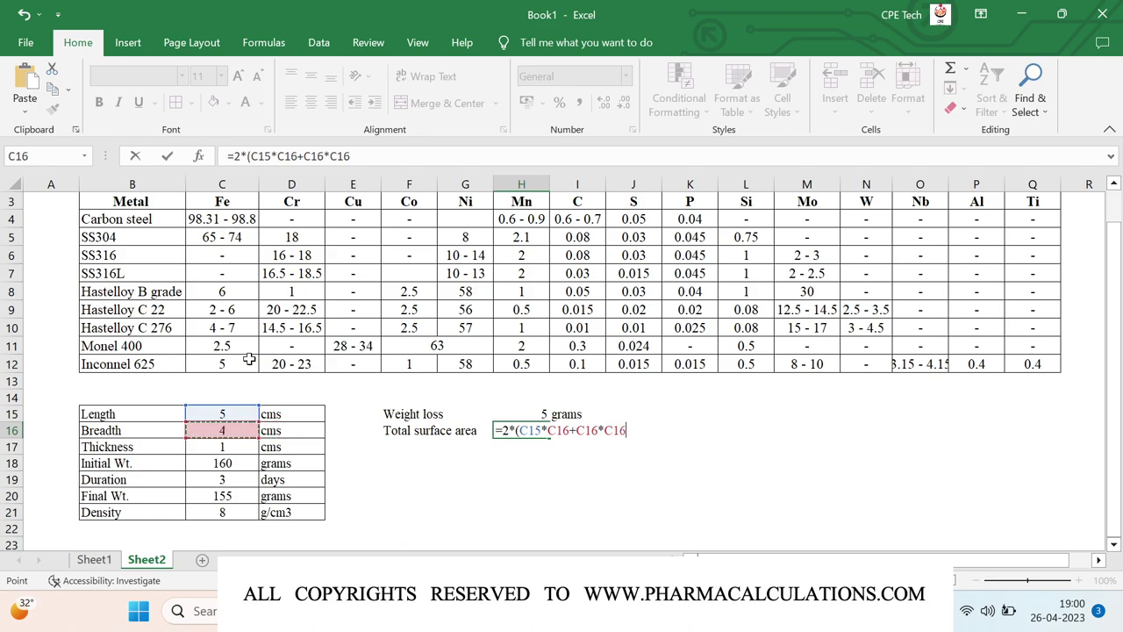
{"action": "key", "text": "Down"}
{"action": "type", "text": "+"}
{"action": "key", "text": "Left"}
{"action": "key", "text": "Left"}
{"action": "key", "text": "Left"}
{"action": "key", "text": "Left"}
{"action": "key", "text": "Right"}
{"action": "key", "text": "Up"}
{"action": "type", "text": "*"}
{"action": "key", "text": "Left"}
{"action": "key", "text": "Left"}
{"action": "key", "text": "Left"}
{"action": "key", "text": "Left"}
{"action": "key", "text": "Left"}
{"action": "key", "text": "Down"}
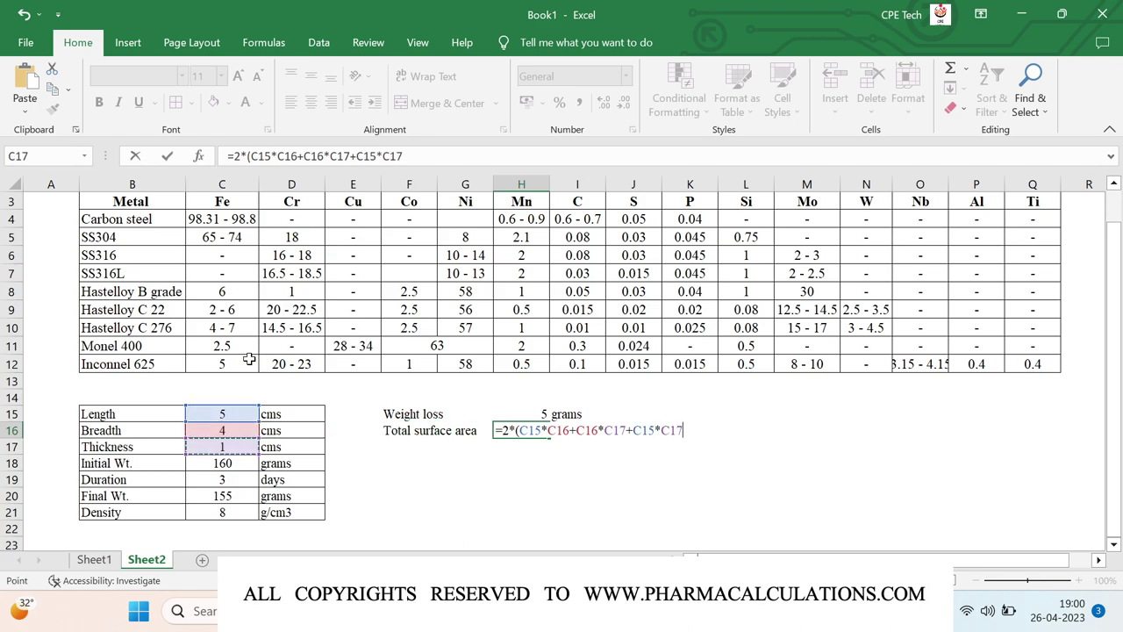
{"action": "type", "text": "))"}
{"action": "key", "text": "Return"}
- Put the unit cm2 beside the surface area result
{"action": "key", "text": "Up"}
{"action": "key", "text": "Right"}
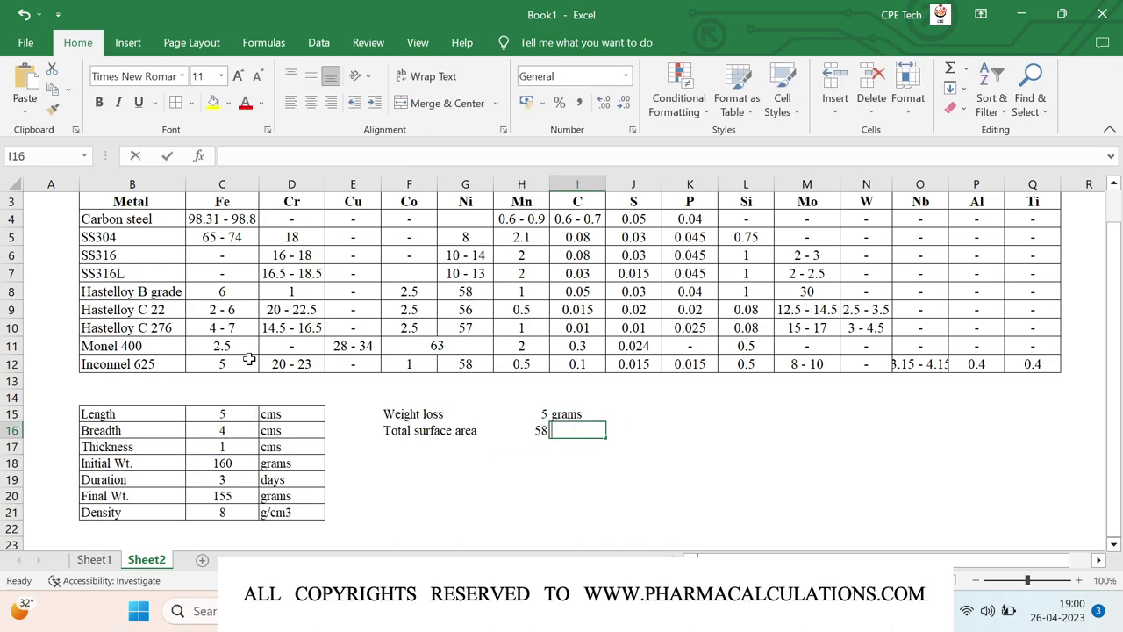
{"action": "type", "text": "cm2"}
{"action": "key", "text": "Return"}
{"action": "key", "text": "Left"}
{"action": "key", "text": "Left"}
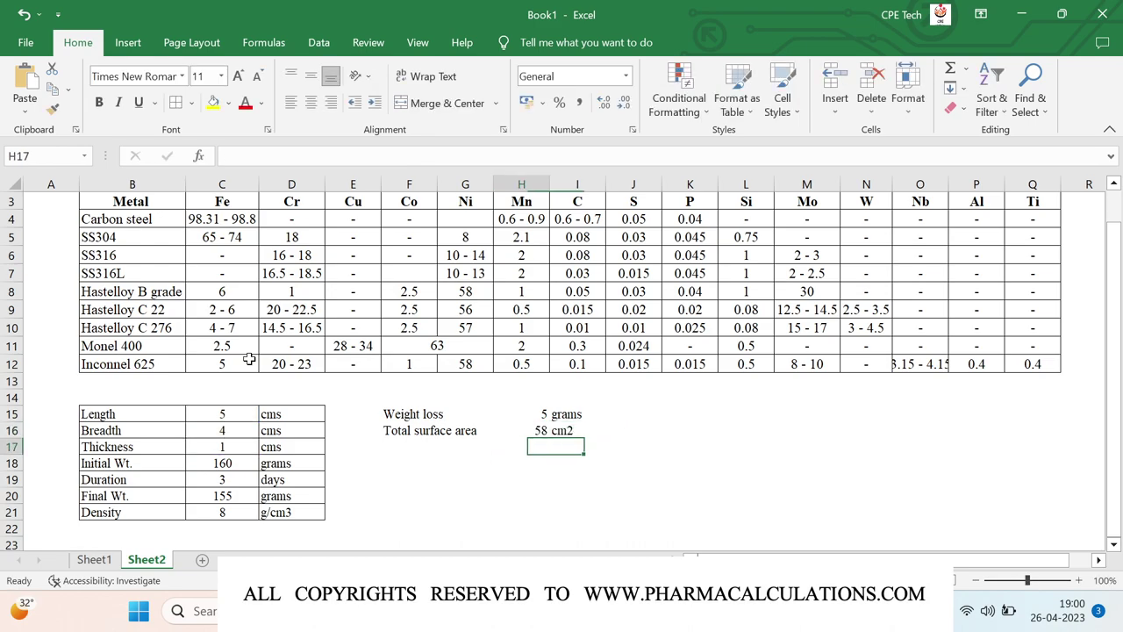
{"action": "key", "text": "Left"}
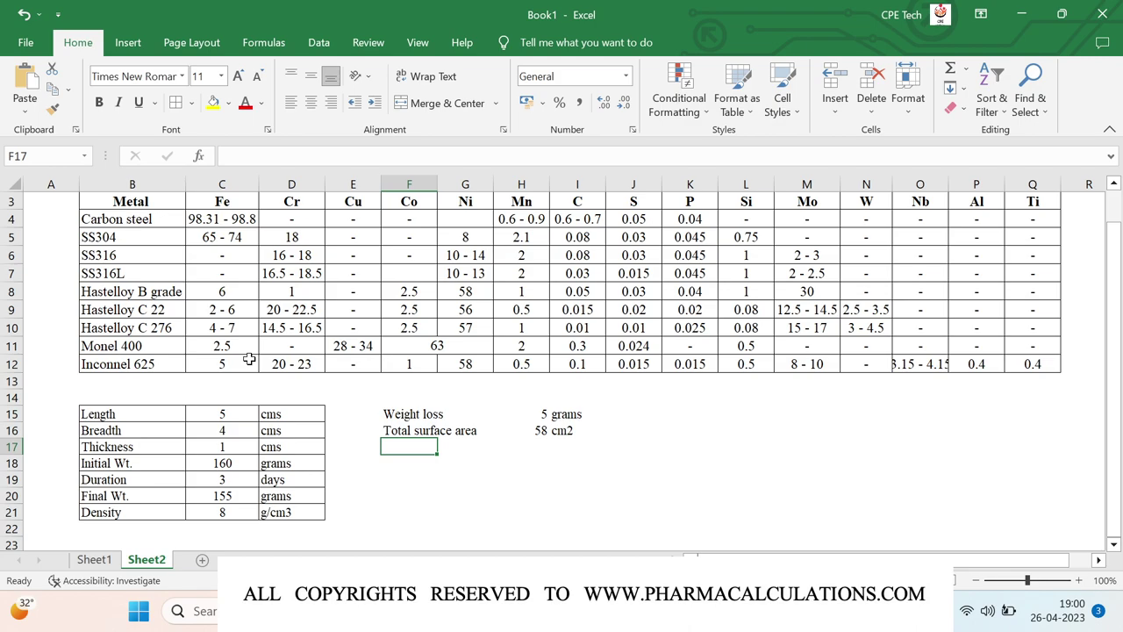
- Add a 'Corrosion rate' row with formula =H15/(C19*C21*H16), giving 0.003592
{"action": "type", "text": "Co"}
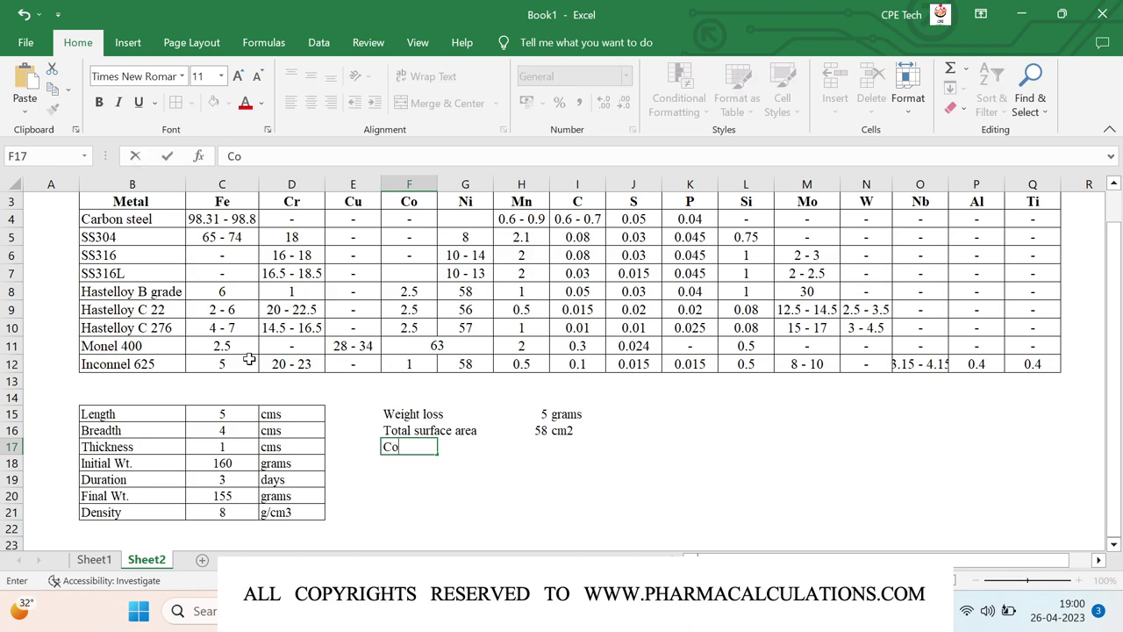
{"action": "type", "text": "rrosion rate"}
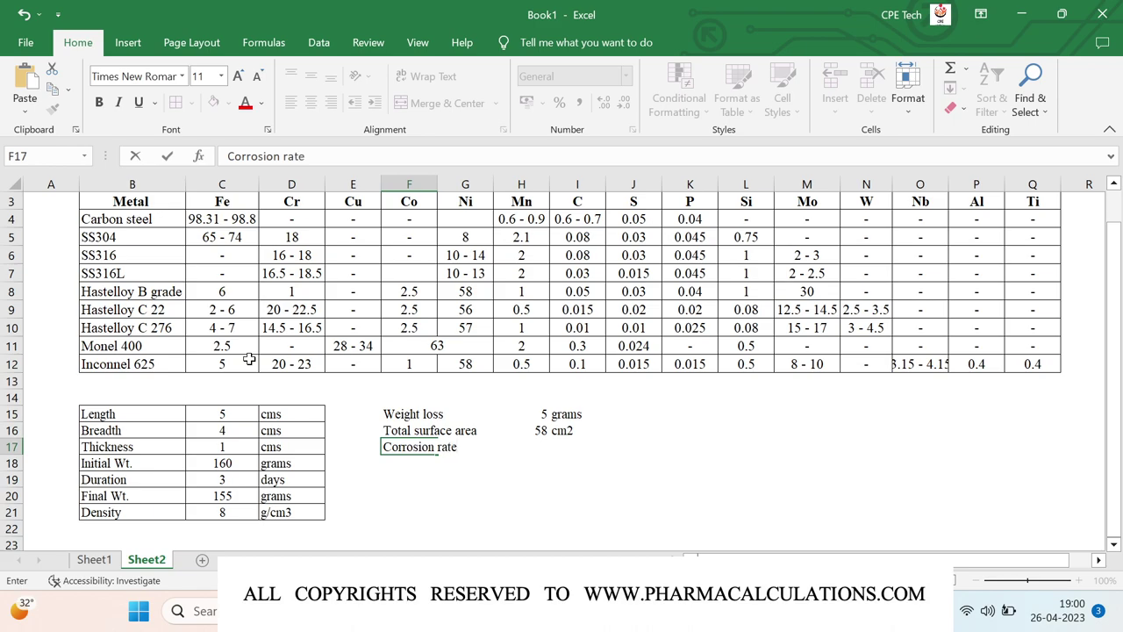
{"action": "key", "text": "Return"}
{"action": "key", "text": "Right"}
{"action": "key", "text": "Right"}
{"action": "type", "text": "="}
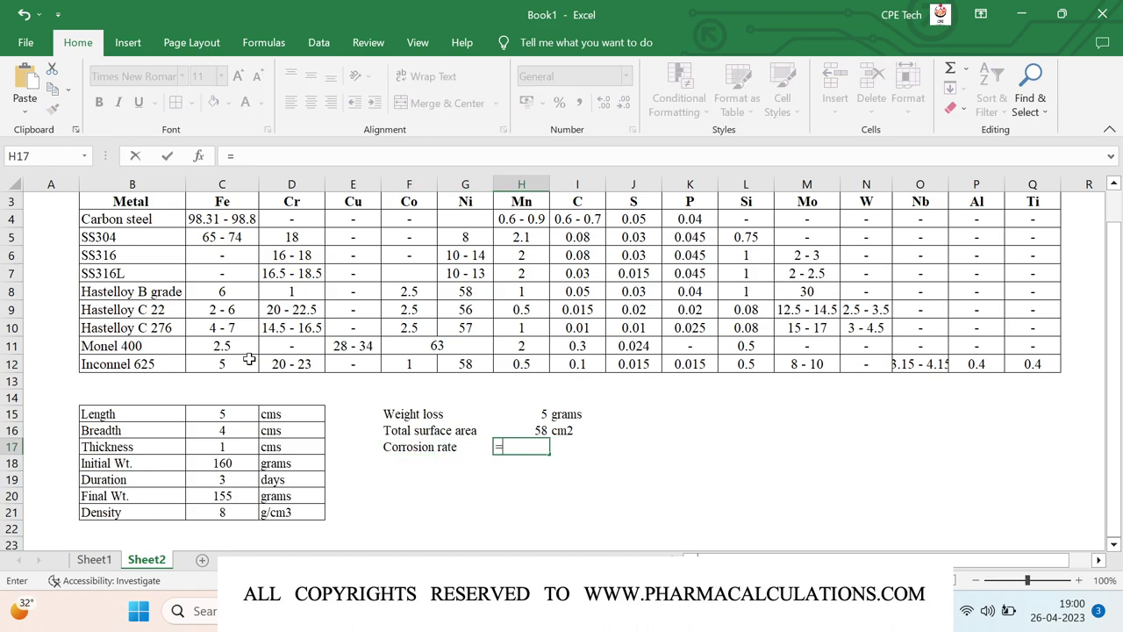
{"action": "key", "text": "Up"}
{"action": "key", "text": "Up"}
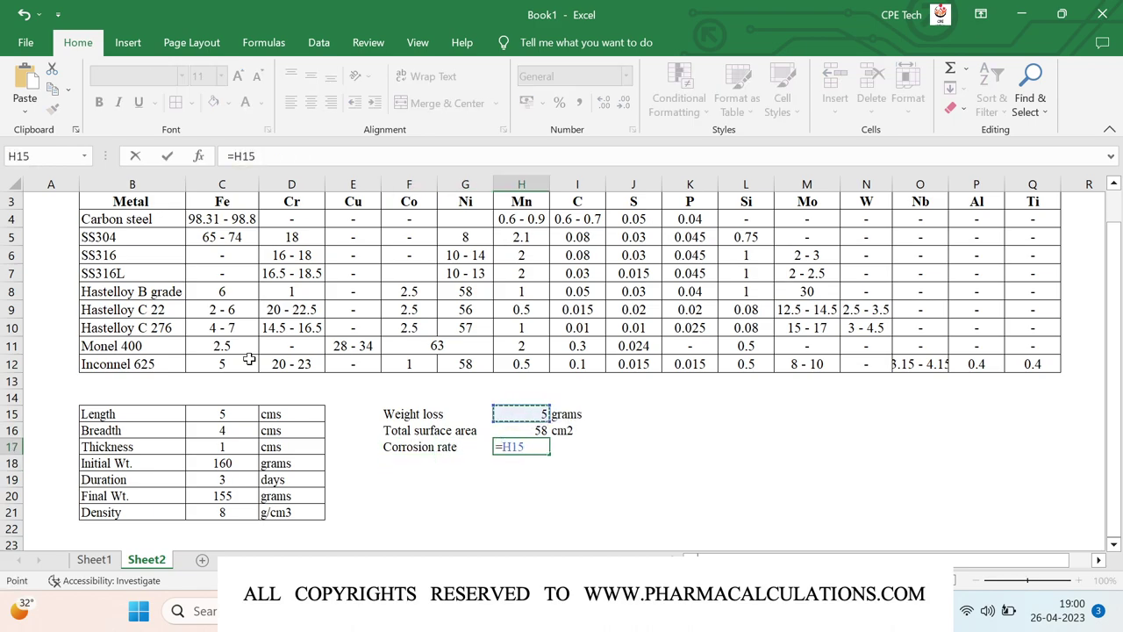
{"action": "type", "text": "/("}
{"action": "key", "text": "Left"}
{"action": "key", "text": "Left"}
{"action": "key", "text": "Left"}
{"action": "key", "text": "Left"}
{"action": "key", "text": "Left"}
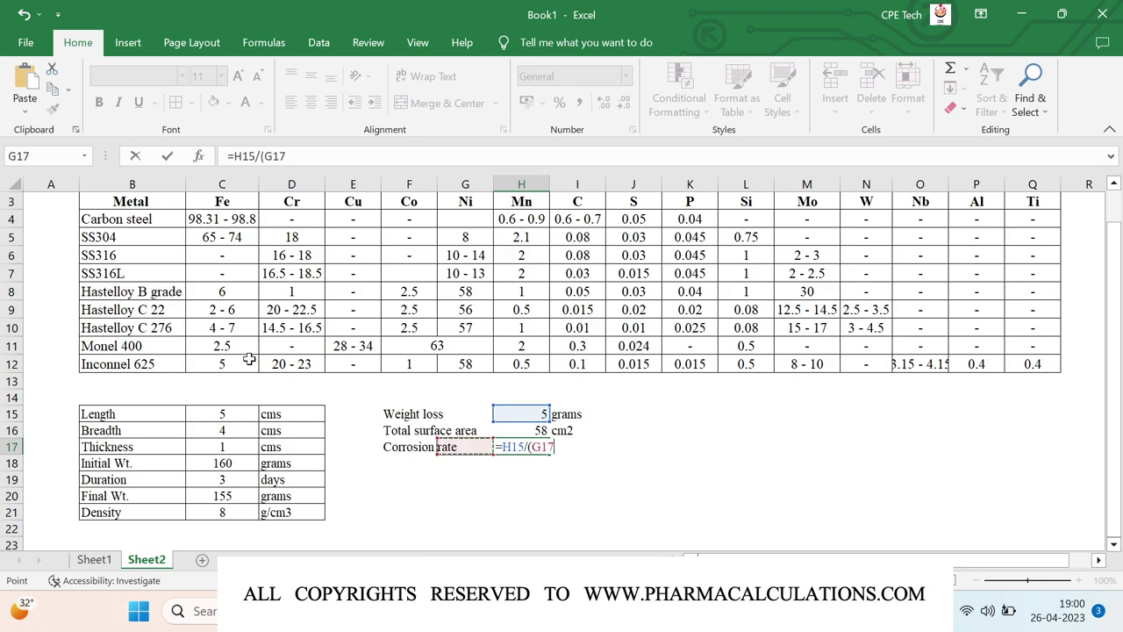
{"action": "key", "text": "Down"}
{"action": "key", "text": "Down"}
{"action": "type", "text": "*"}
{"action": "key", "text": "Left"}
{"action": "key", "text": "Left"}
{"action": "key", "text": "Left"}
{"action": "key", "text": "Left"}
{"action": "key", "text": "Left"}
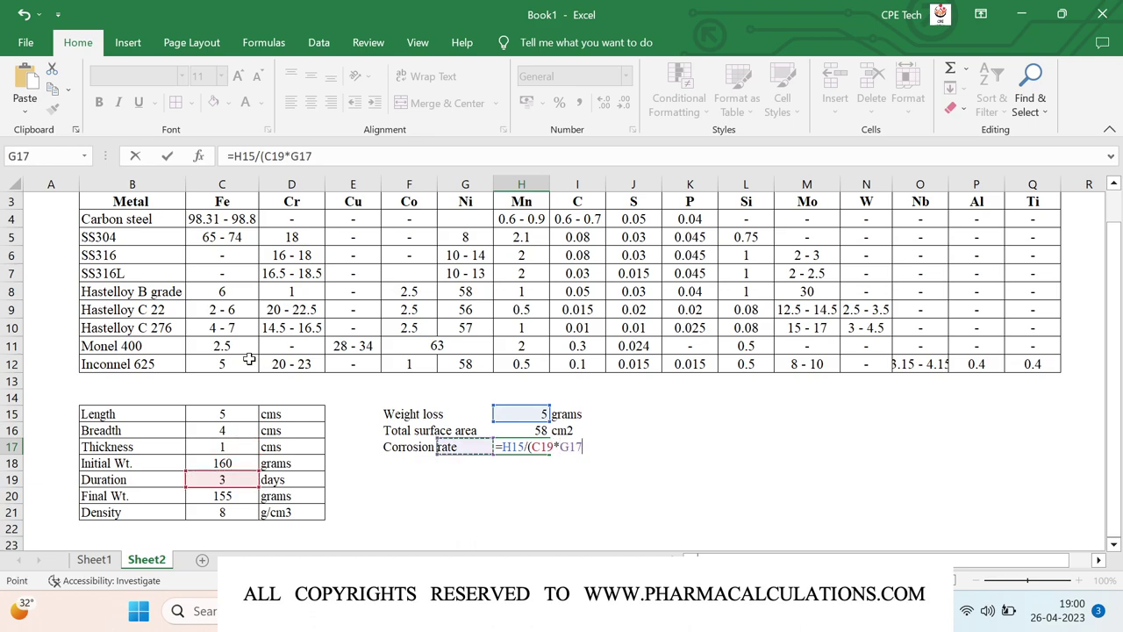
{"action": "key", "text": "Down"}
{"action": "key", "text": "Down"}
{"action": "key", "text": "Down"}
{"action": "key", "text": "Down"}
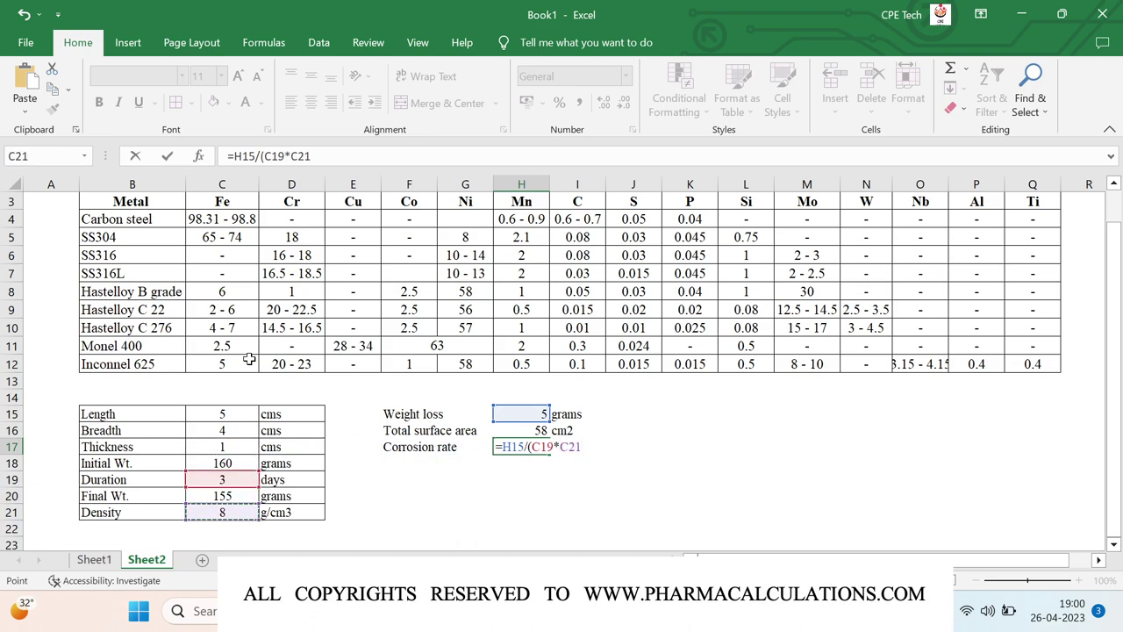
{"action": "type", "text": "*"}
{"action": "key", "text": "Up"}
{"action": "type", "text": ")"}
{"action": "key", "text": "Return"}
- Label the corrosion rate's unit as cm/day
{"action": "key", "text": "Up"}
{"action": "key", "text": "Right"}
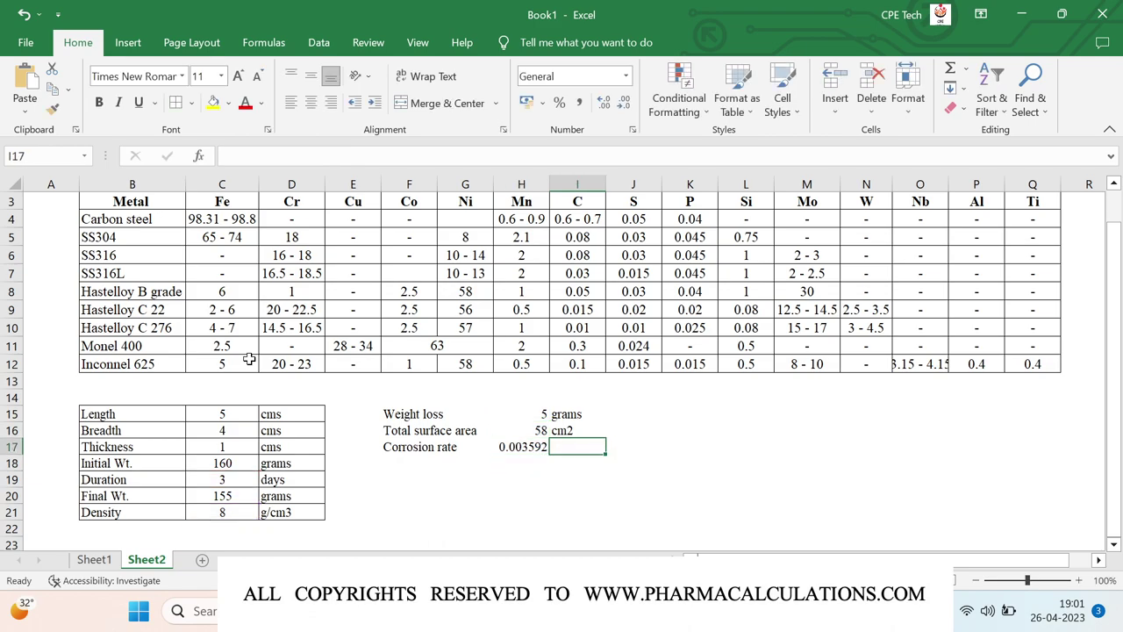
{"action": "type", "text": "cm/day"}
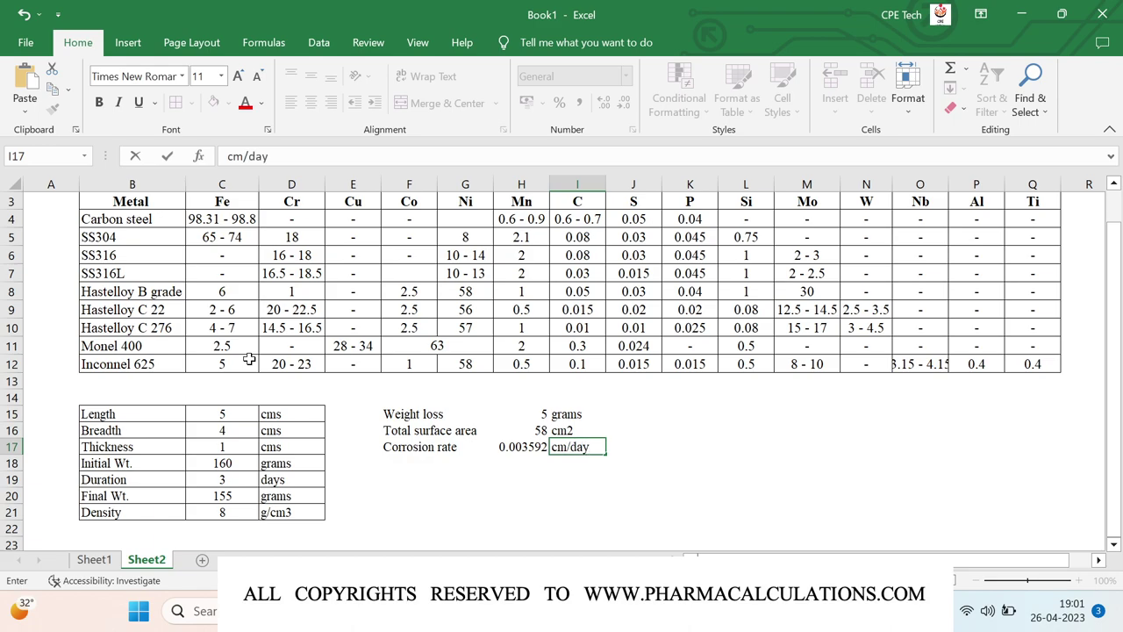
{"action": "key", "text": "Return"}
{"action": "key", "text": "Left"}
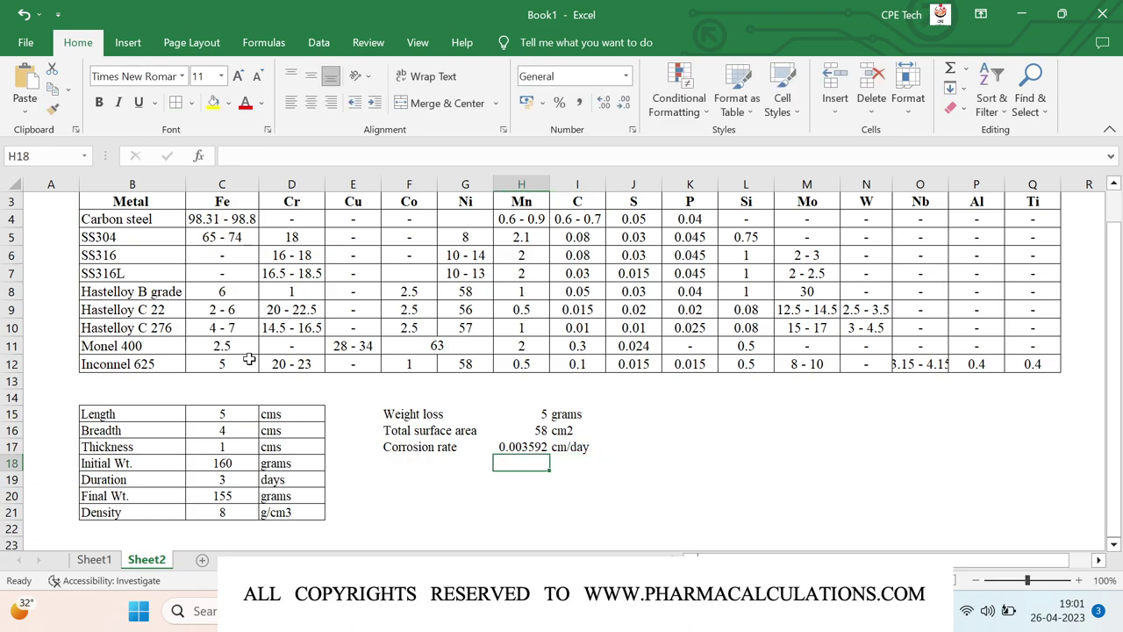
- Enter =H17*10*365 in H18, giving 13.11063, and label it mm/year
{"action": "type", "text": "="}
{"action": "key", "text": "Up"}
{"action": "type", "text": "*1"}
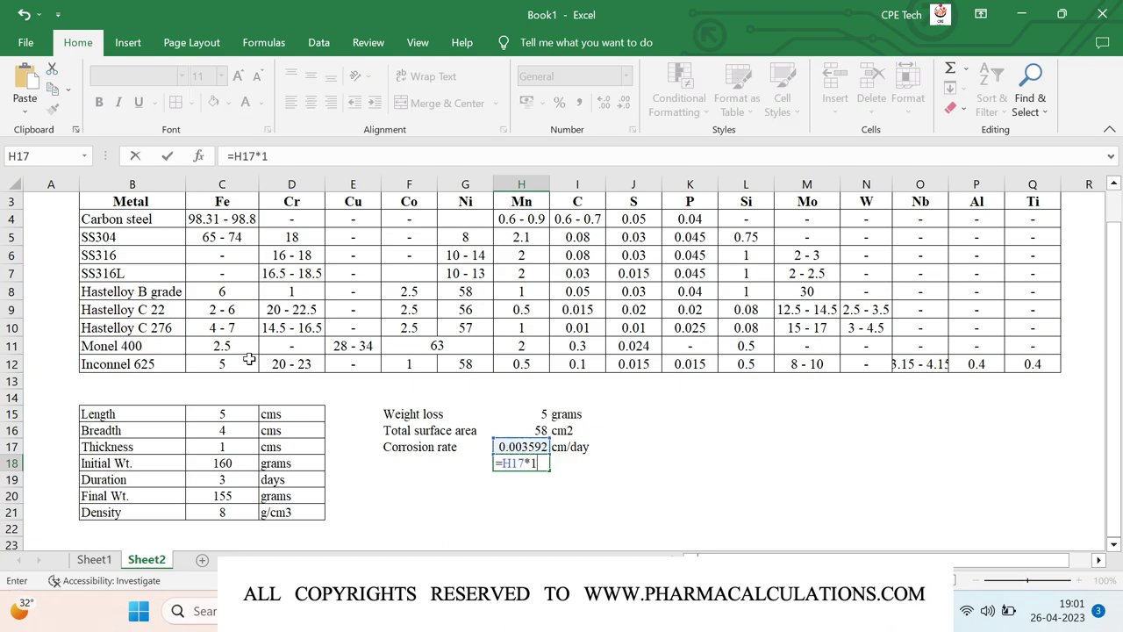
{"action": "type", "text": "0*365"}
{"action": "key", "text": "Return"}
{"action": "key", "text": "Up"}
{"action": "key", "text": "Right"}
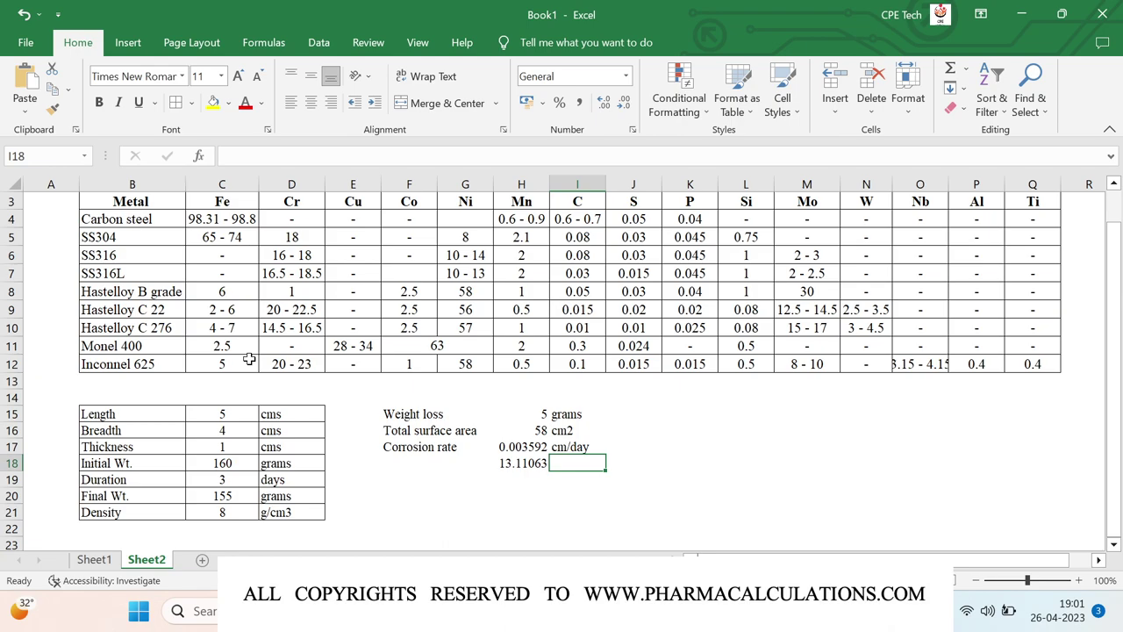
{"action": "type", "text": "mm"}
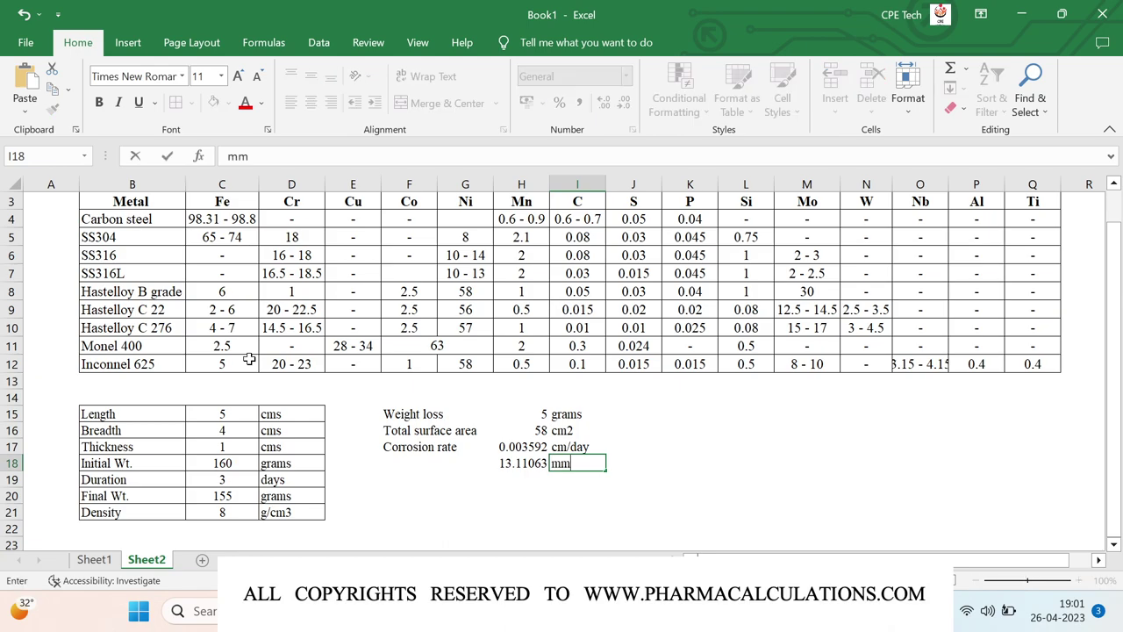
{"action": "type", "text": "/year"}
{"action": "key", "text": "Return"}
{"action": "key", "text": "Up"}
{"action": "key", "text": "Left"}
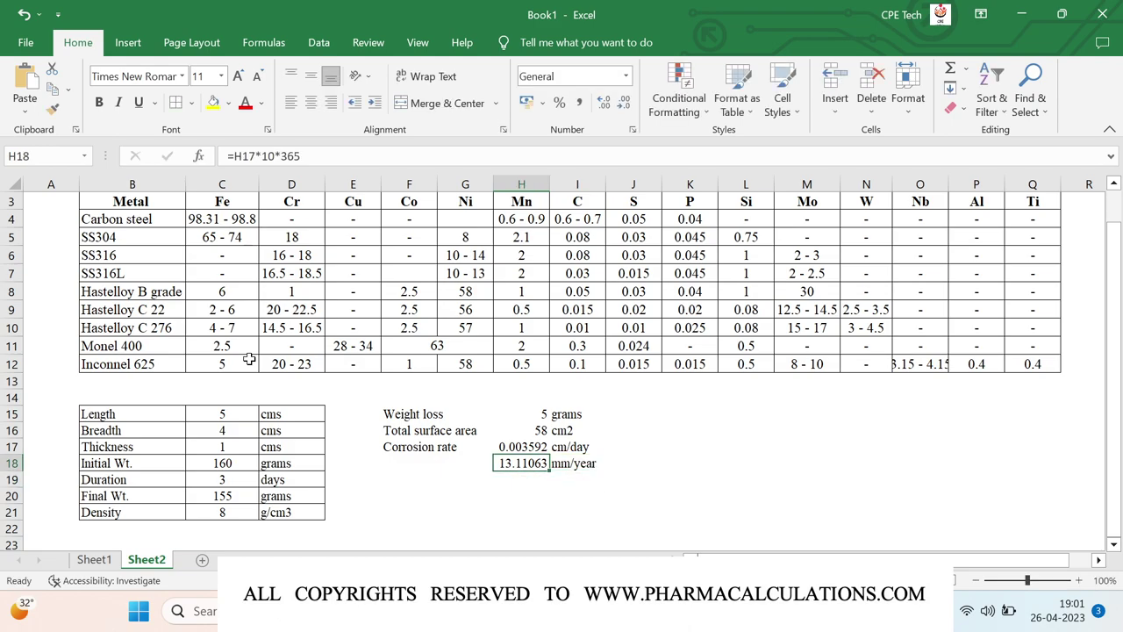
{"action": "key", "text": "shift+Up"}
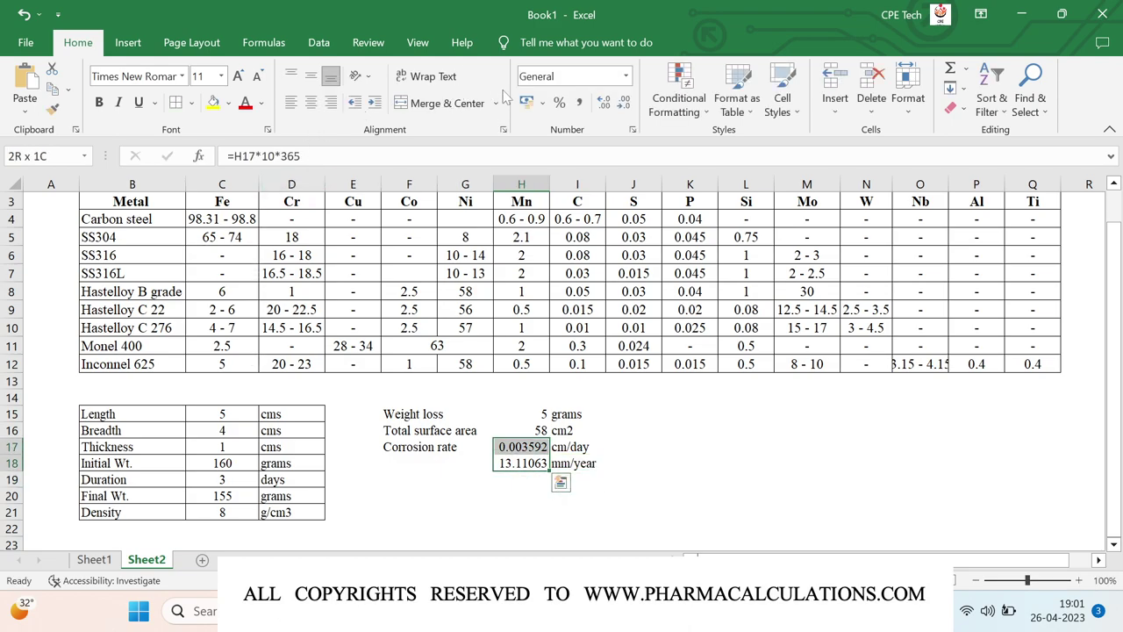
- Round both corrosion rates to two decimals and centre the four result values in H15:H18
{"action": "left_click", "coordinate": [624, 103]}
{"action": "left_click", "coordinate": [623, 103]}
{"action": "left_click", "coordinate": [624, 104]}
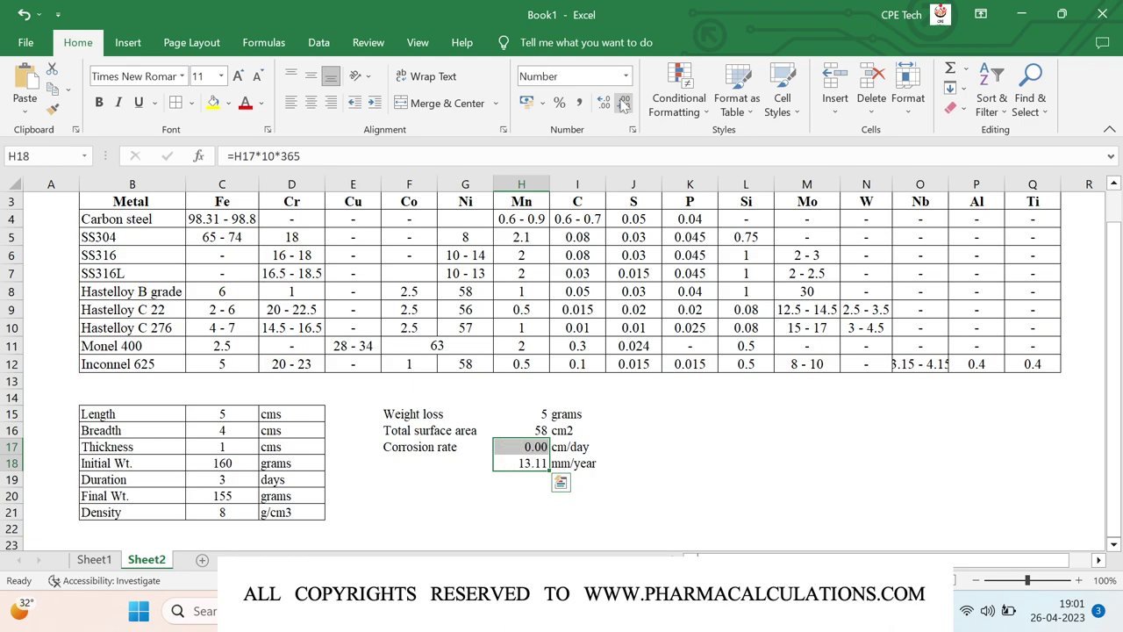
{"action": "key", "text": "Up"}
{"action": "key", "text": "Up"}
{"action": "key", "text": "Up"}
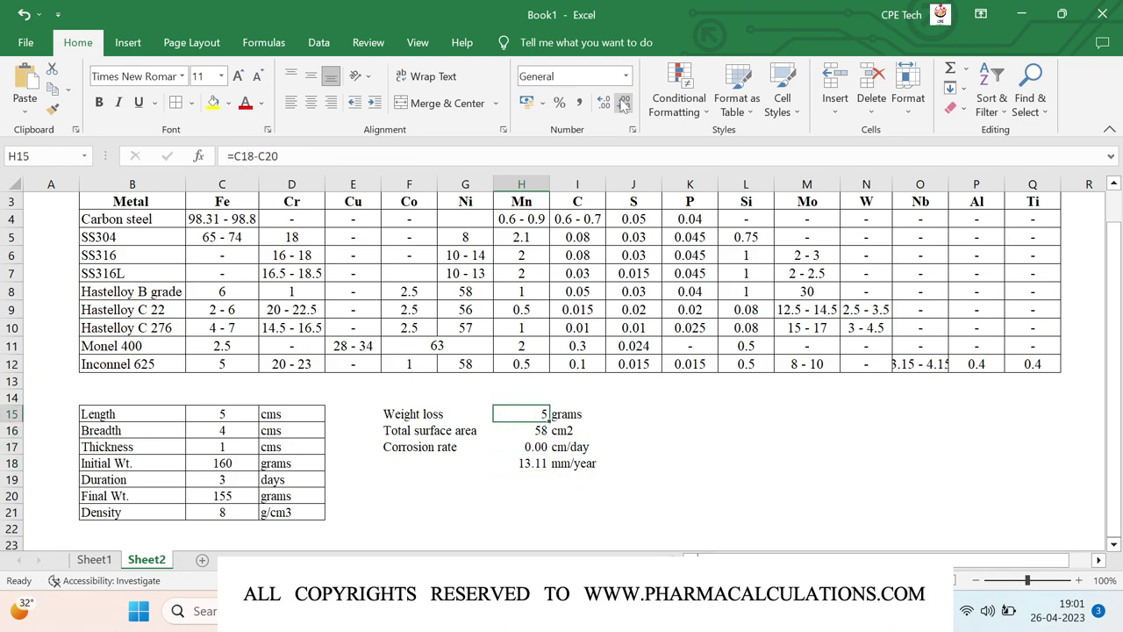
{"action": "key", "text": "shift+Down"}
{"action": "key", "text": "shift+Down"}
{"action": "key", "text": "shift+Down"}
{"action": "left_click", "coordinate": [311, 76]}
{"action": "left_click", "coordinate": [311, 101]}
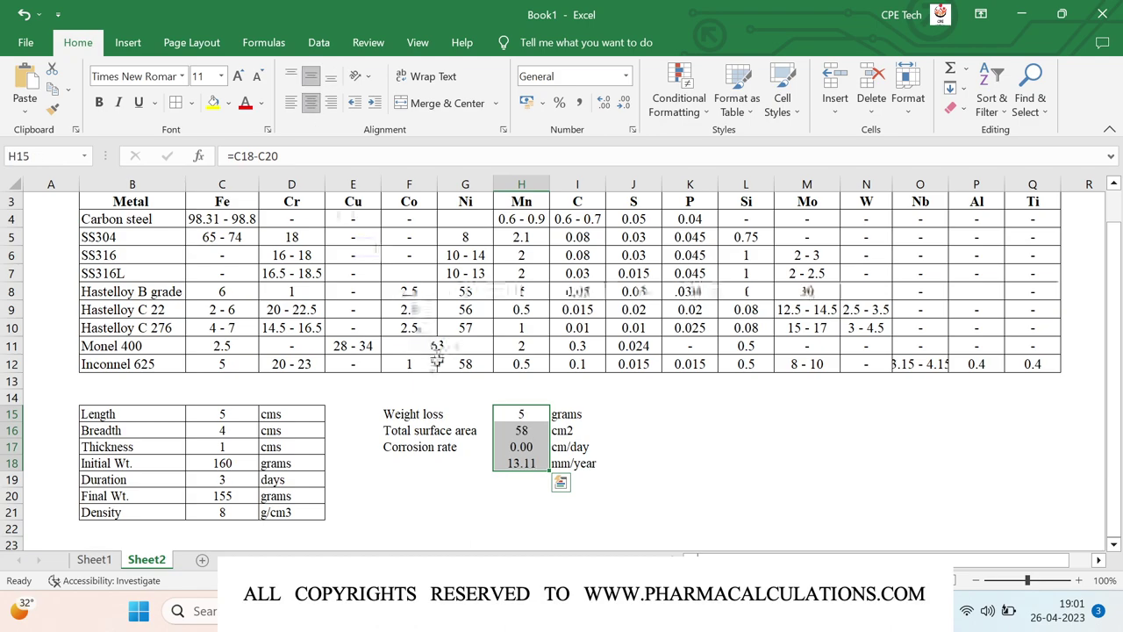
- Apply All Borders to every cell of the weight-loss results block F15:I18
{"action": "left_click_drag", "start_coordinate": [399, 412], "coordinate": [465, 431]}
{"action": "left_click", "coordinate": [399, 412]}
{"action": "key", "text": "shift+Right"}
{"action": "key", "text": "shift+Right"}
{"action": "key", "text": "shift+Right"}
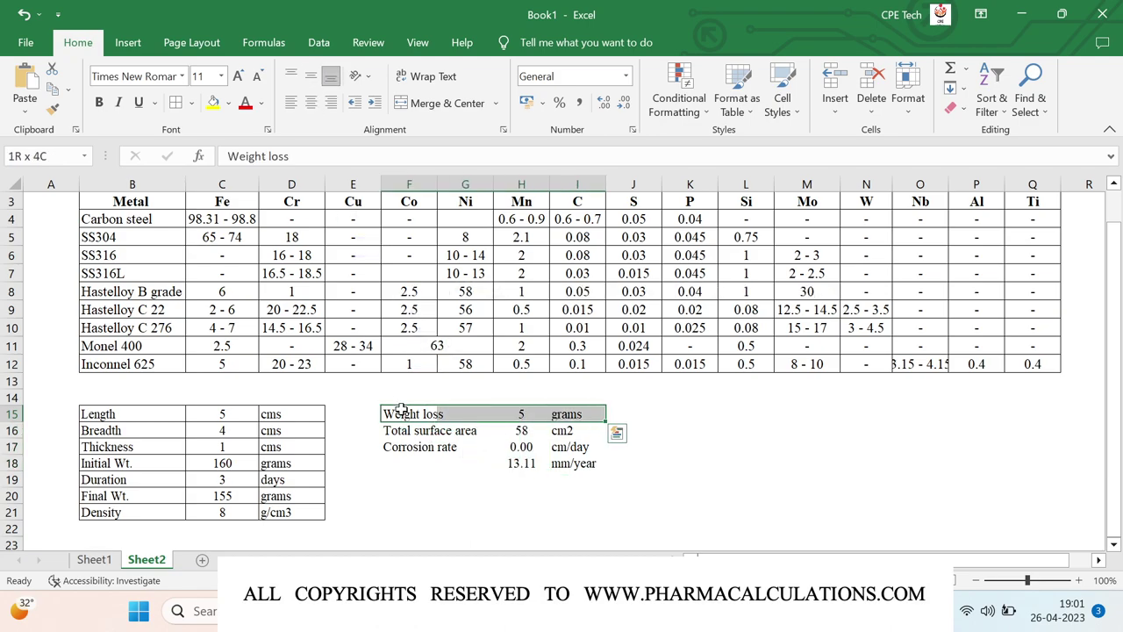
{"action": "key", "text": "shift+Down"}
{"action": "key", "text": "shift+Down"}
{"action": "key", "text": "shift+Down"}
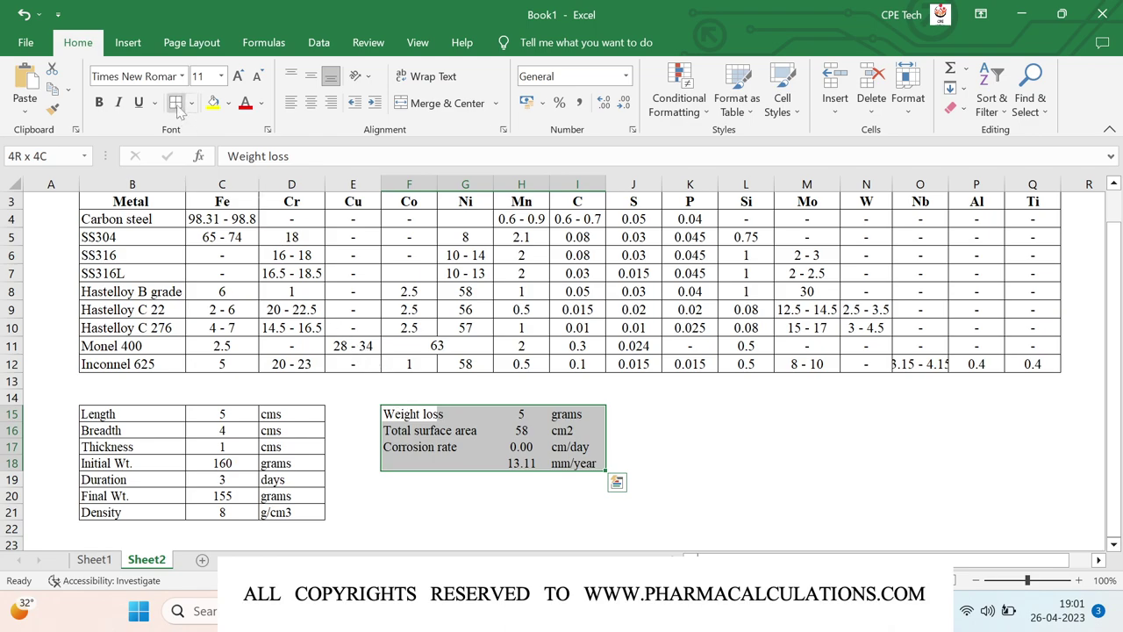
{"action": "left_click", "coordinate": [175, 103]}
{"action": "left_click", "coordinate": [441, 450]}
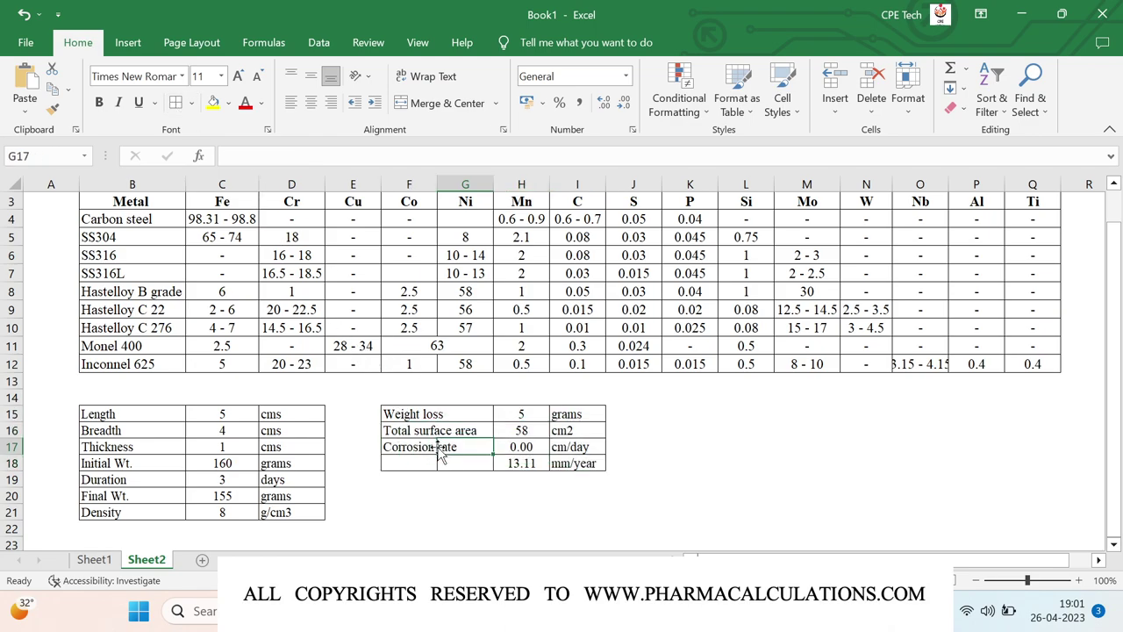
{"action": "key", "text": "shift+Down"}
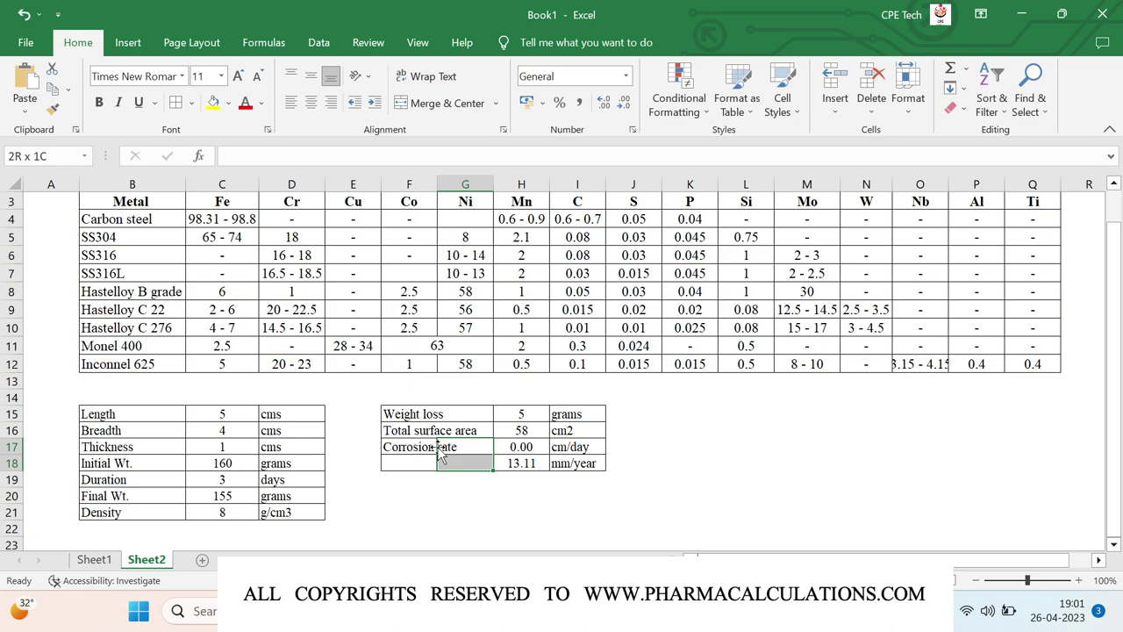
- Merge and centre the Corrosion rate label across F17:G18
{"action": "key", "text": "shift+Left"}
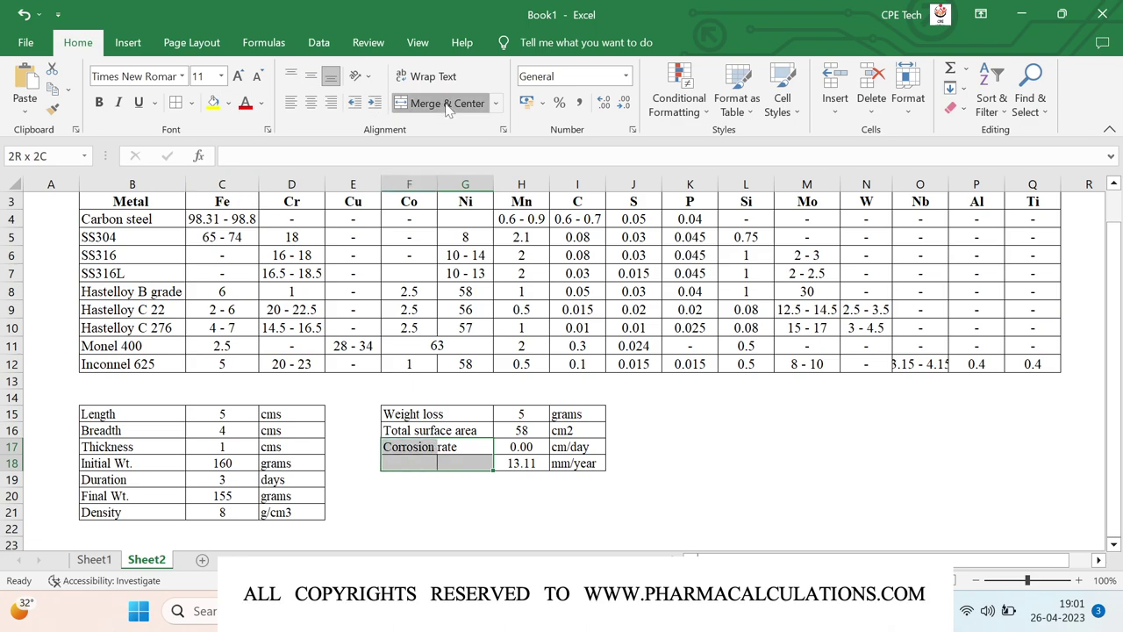
{"action": "left_click", "coordinate": [447, 104]}
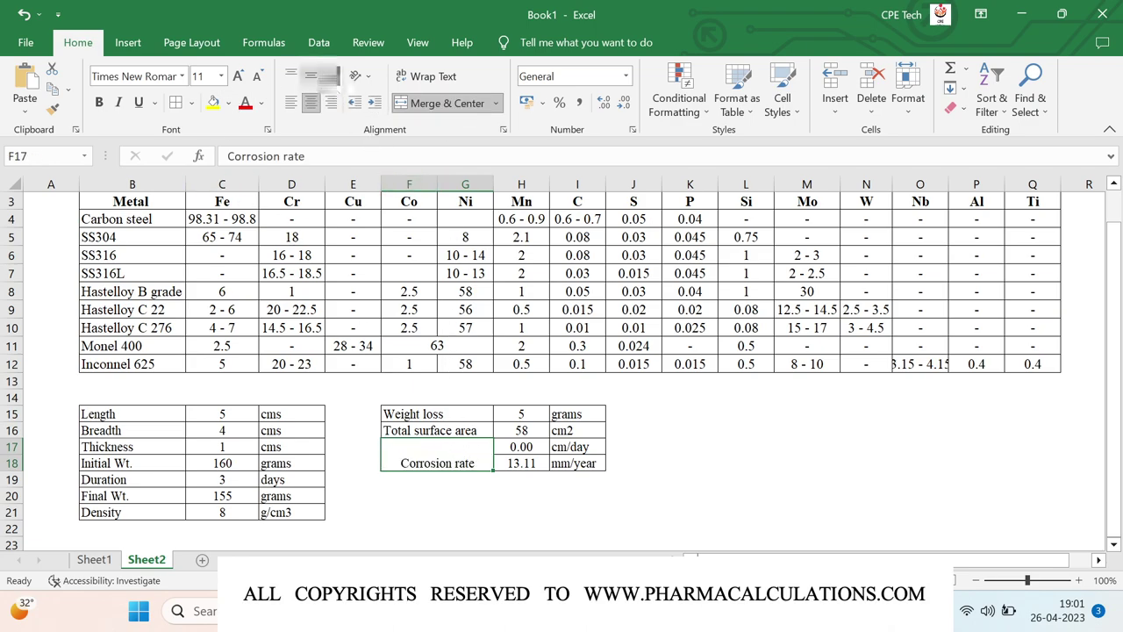
{"action": "left_click", "coordinate": [397, 513]}
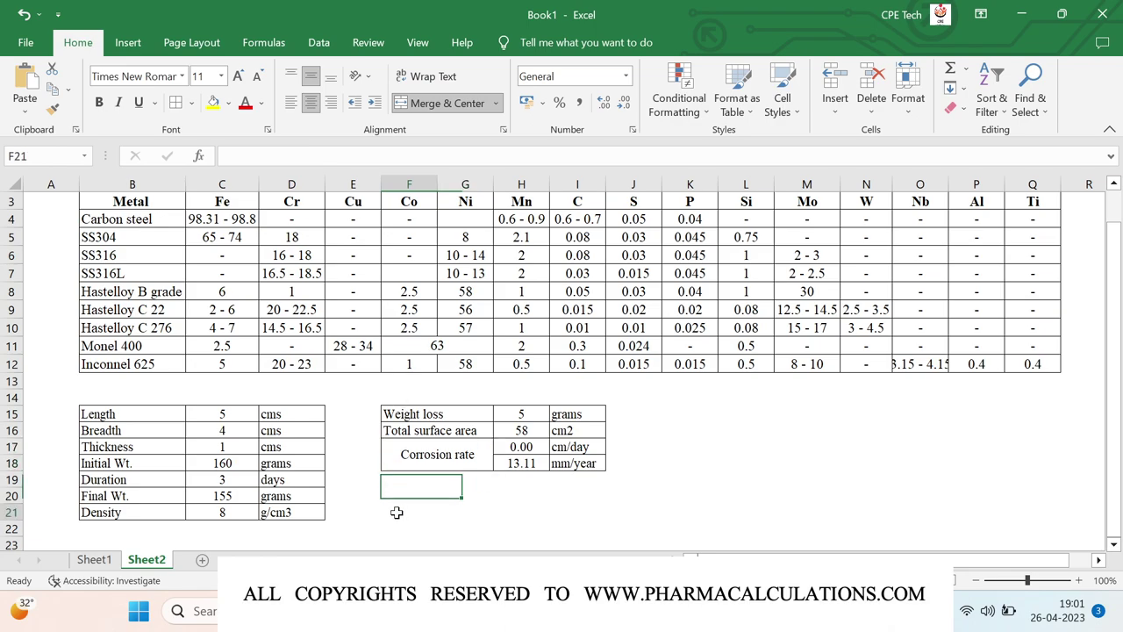
{"action": "left_click", "coordinate": [707, 425]}
{"action": "key", "text": "Up"}
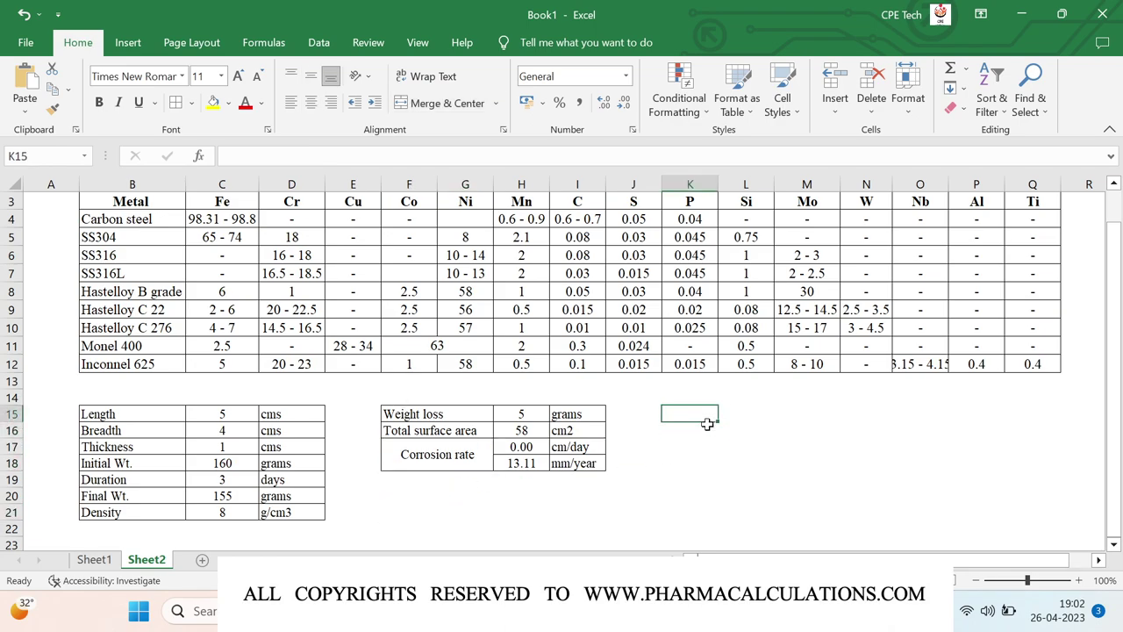
- Add the guide headings Range in K15 and Interpretation in L15
{"action": "type", "text": "Range"}
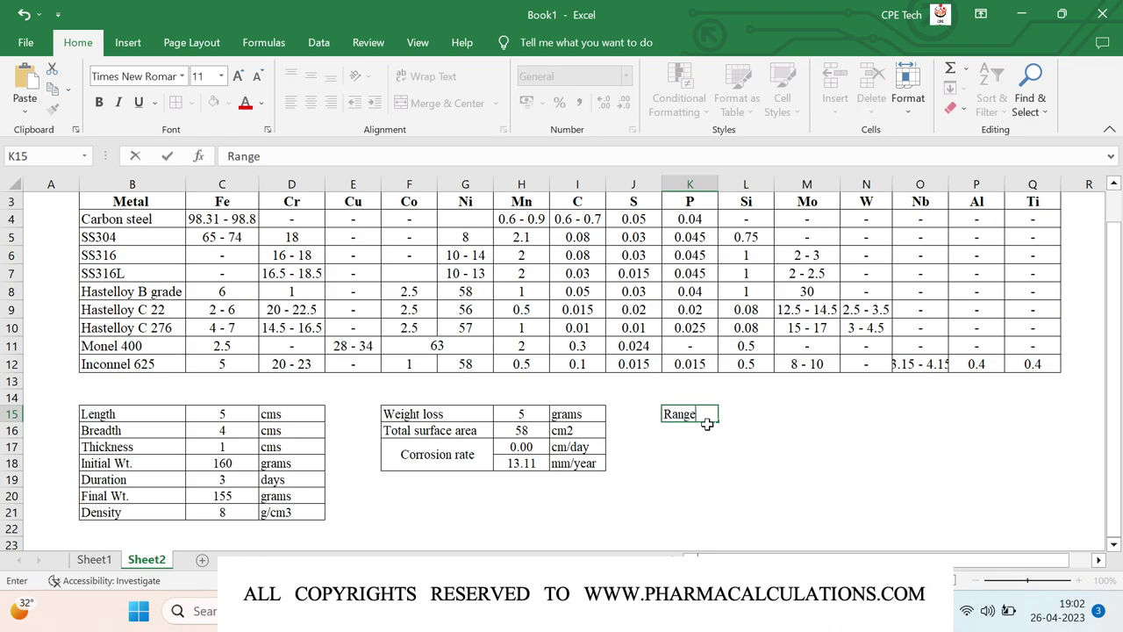
{"action": "key", "text": "Tab"}
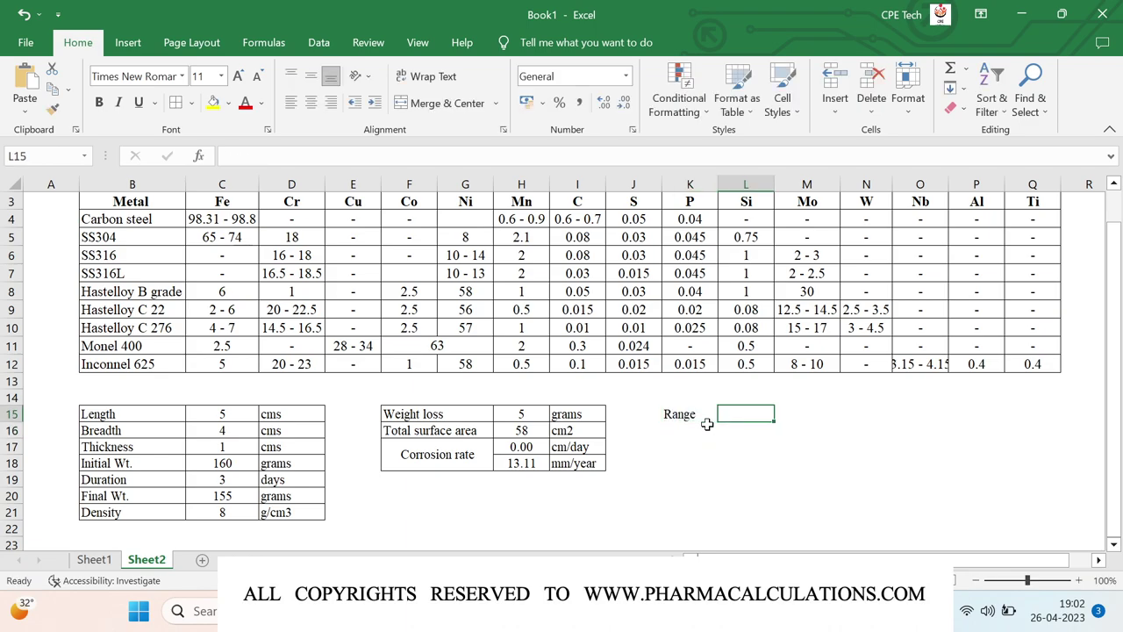
{"action": "type", "text": "Inter"}
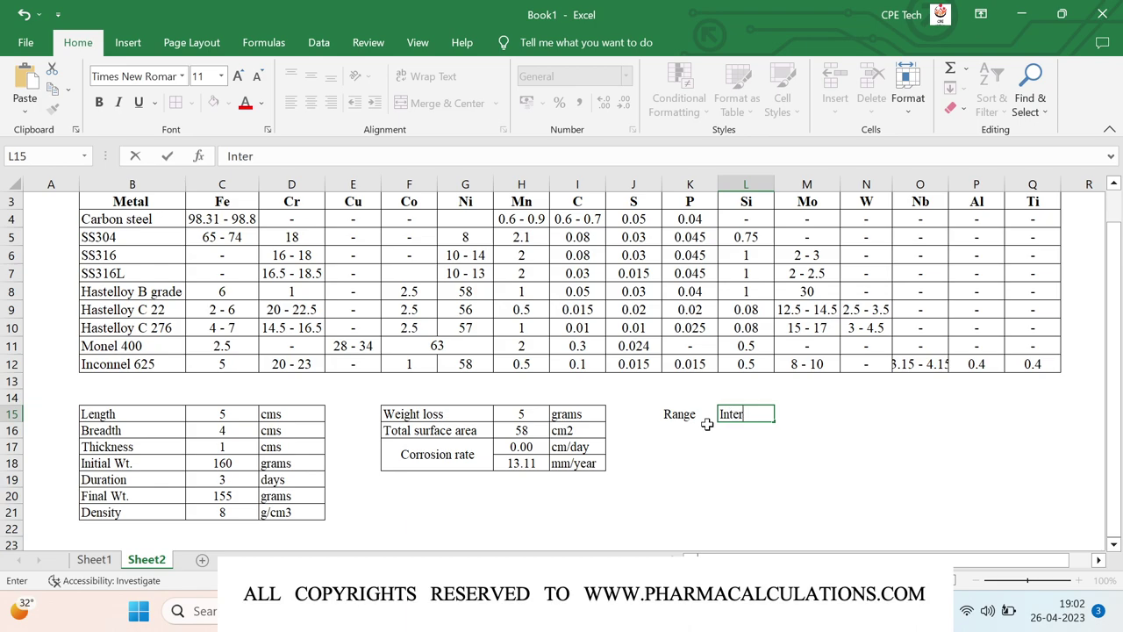
{"action": "type", "text": "pretation"}
{"action": "key", "text": "Return"}
- List the ranges <0.25, 0.25-0.75, 0.75-1.5 and >1.5 in K16:K19
{"action": "left_click", "coordinate": [707, 425]}
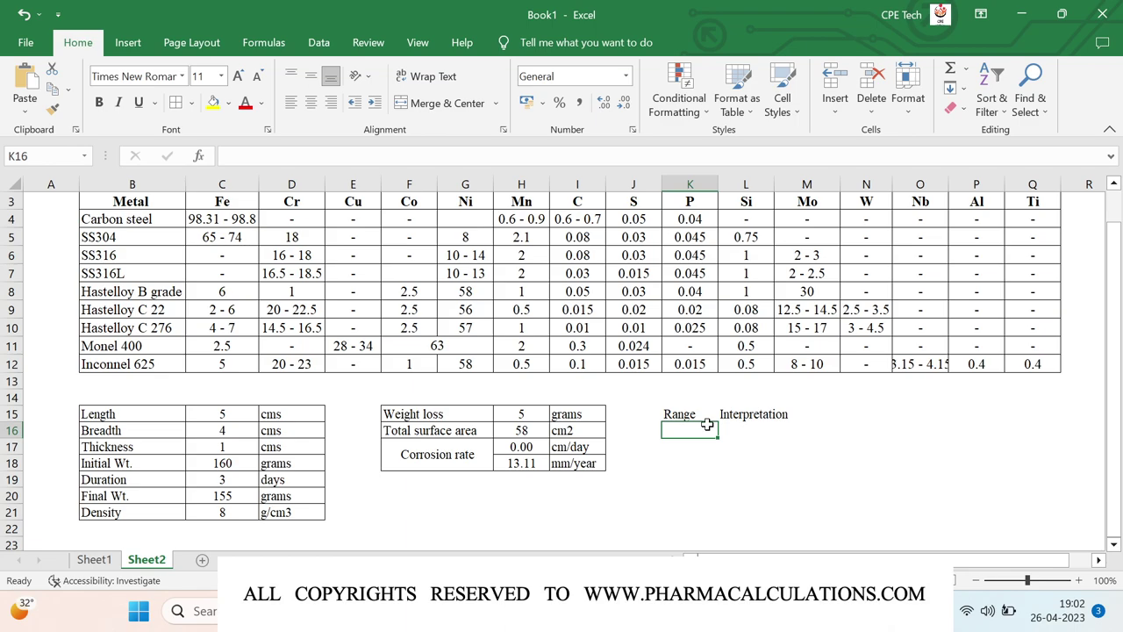
{"action": "type", "text": "<0.25"}
{"action": "key", "text": "Return"}
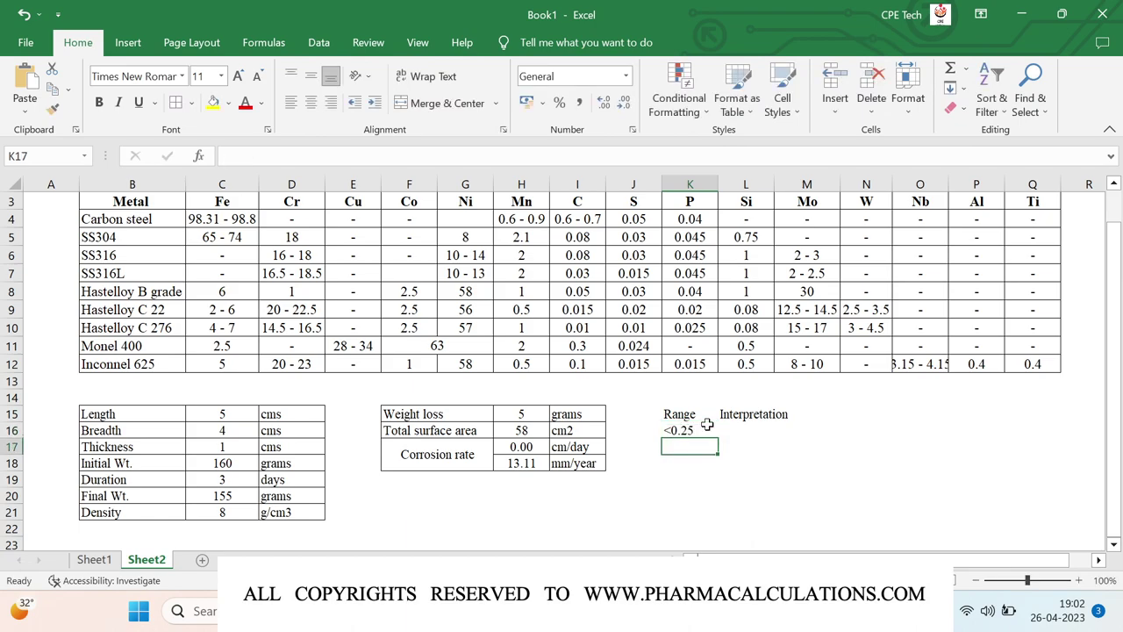
{"action": "type", "text": "0.2"}
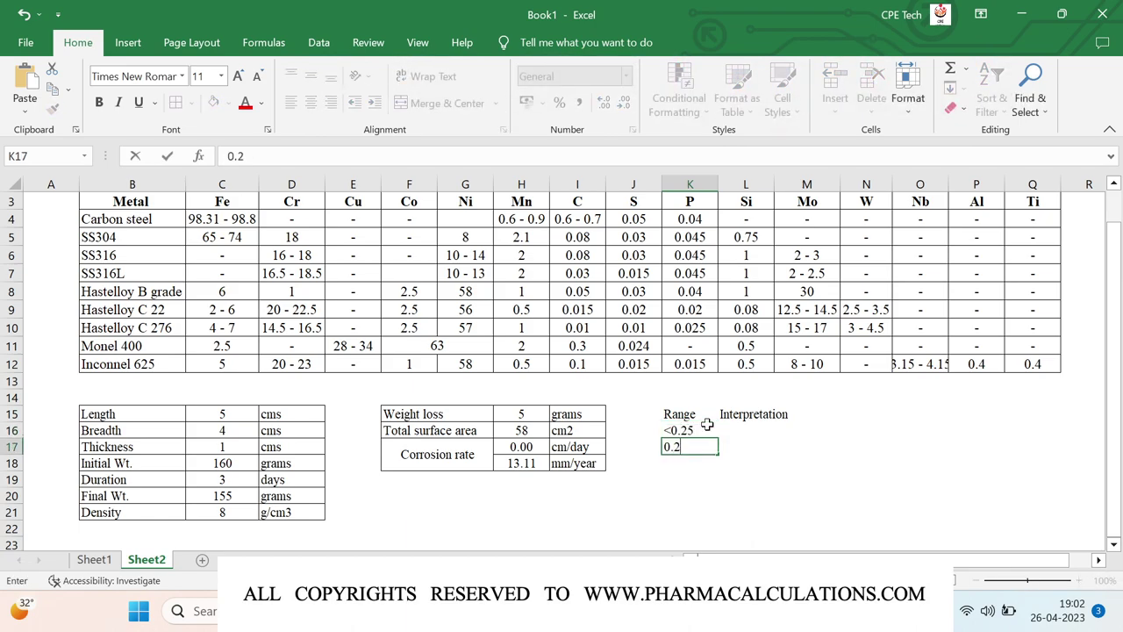
{"action": "type", "text": "5-0.75"}
{"action": "key", "text": "Return"}
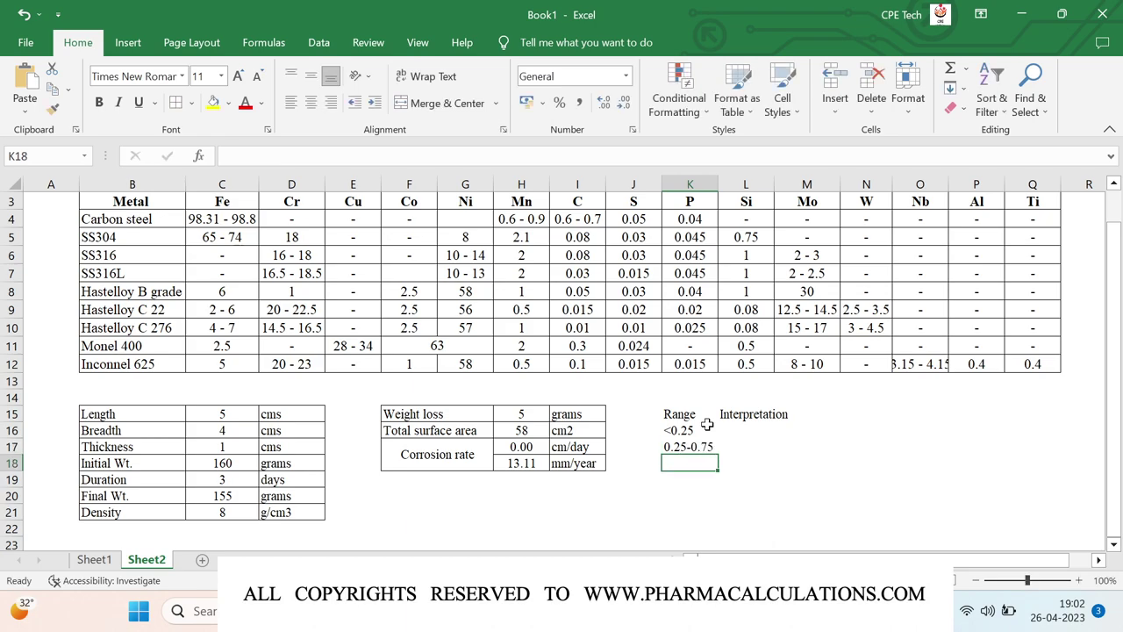
{"action": "type", "text": "0.7"}
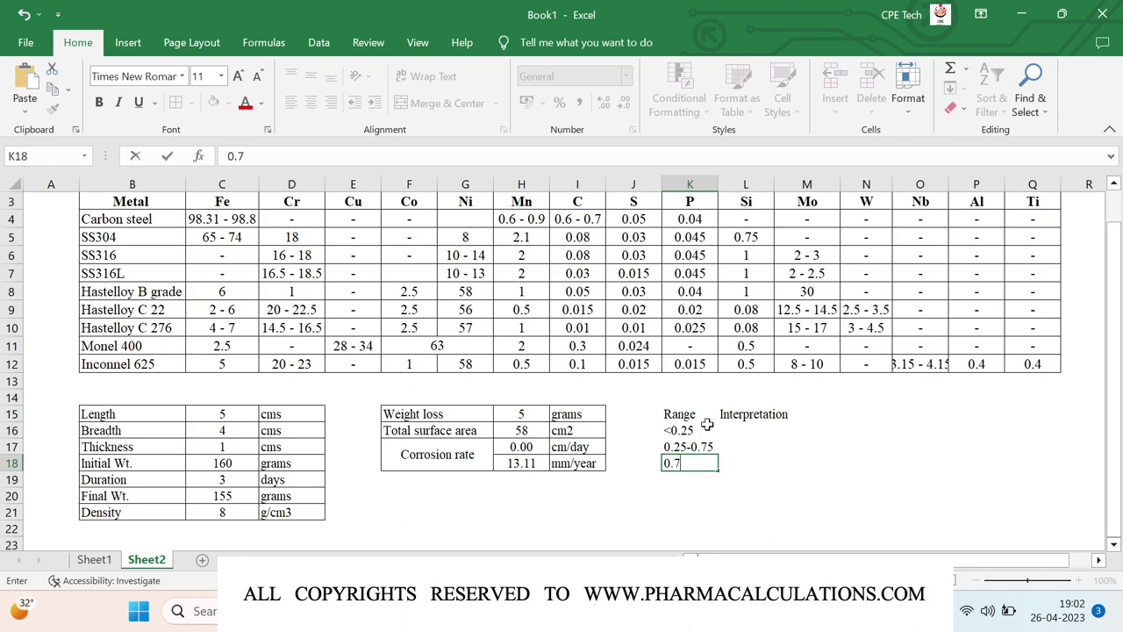
{"action": "type", "text": "5-1.5"}
{"action": "key", "text": "Return"}
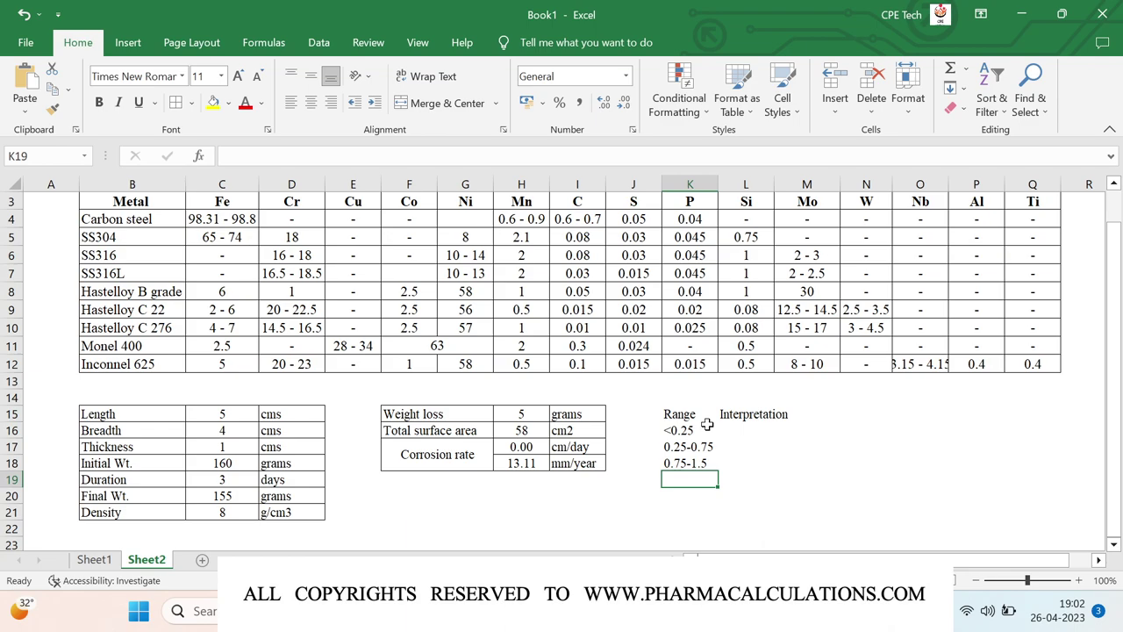
{"action": "type", "text": ">1.5"}
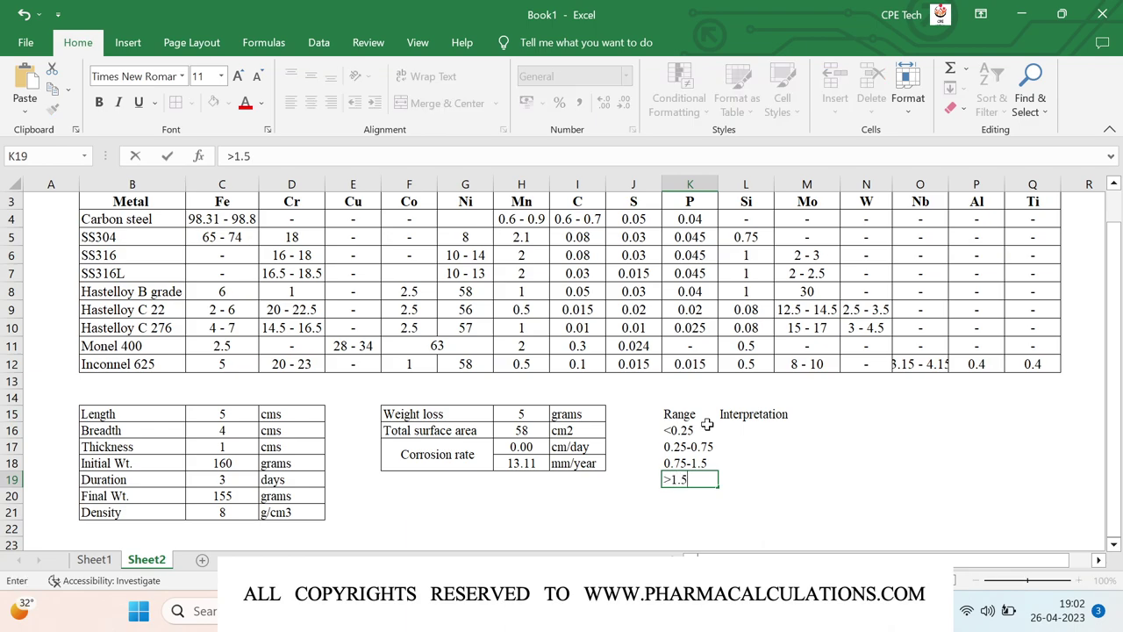
{"action": "key", "text": "Return"}
- Change the K15 heading to 'Range (mm p Y)' and widen column K to fit it
{"action": "double_click", "coordinate": [691, 413]}
{"action": "type", "text": "("}
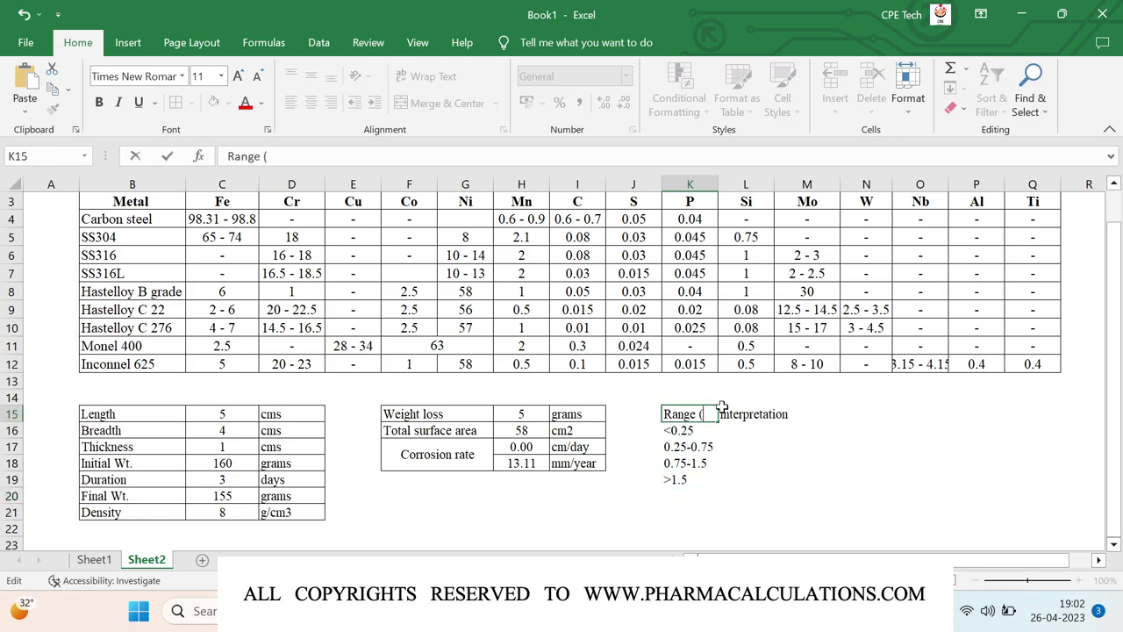
{"action": "type", "text": "mm p Y)"}
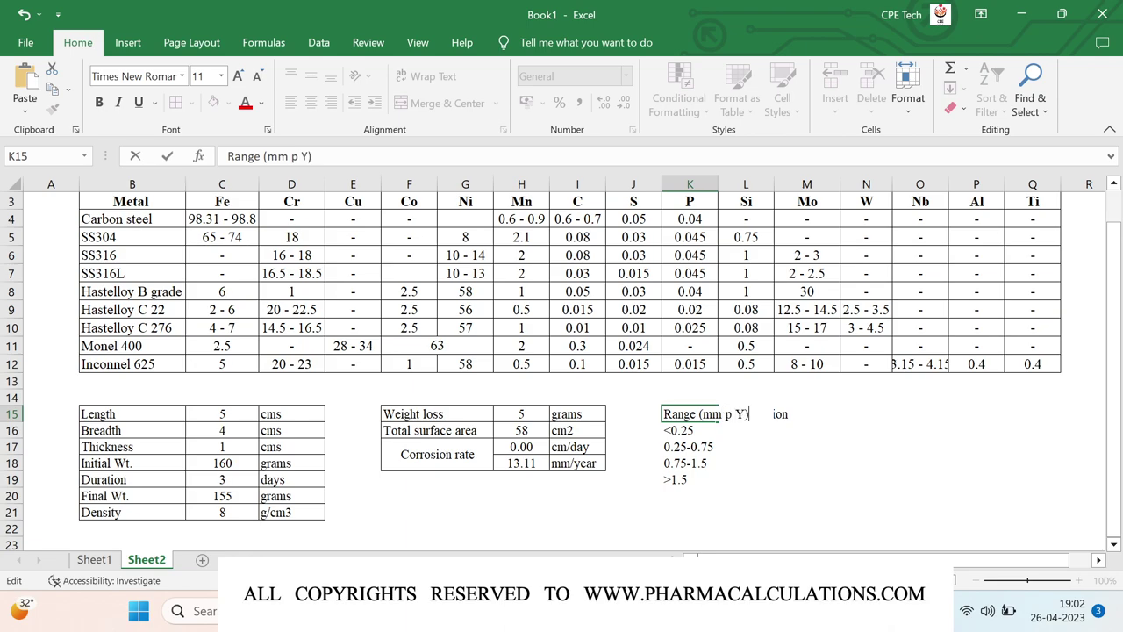
{"action": "key", "text": "Return"}
{"action": "left_click", "coordinate": [707, 413]}
{"action": "left_click_drag", "start_coordinate": [719, 182], "coordinate": [759, 185]}
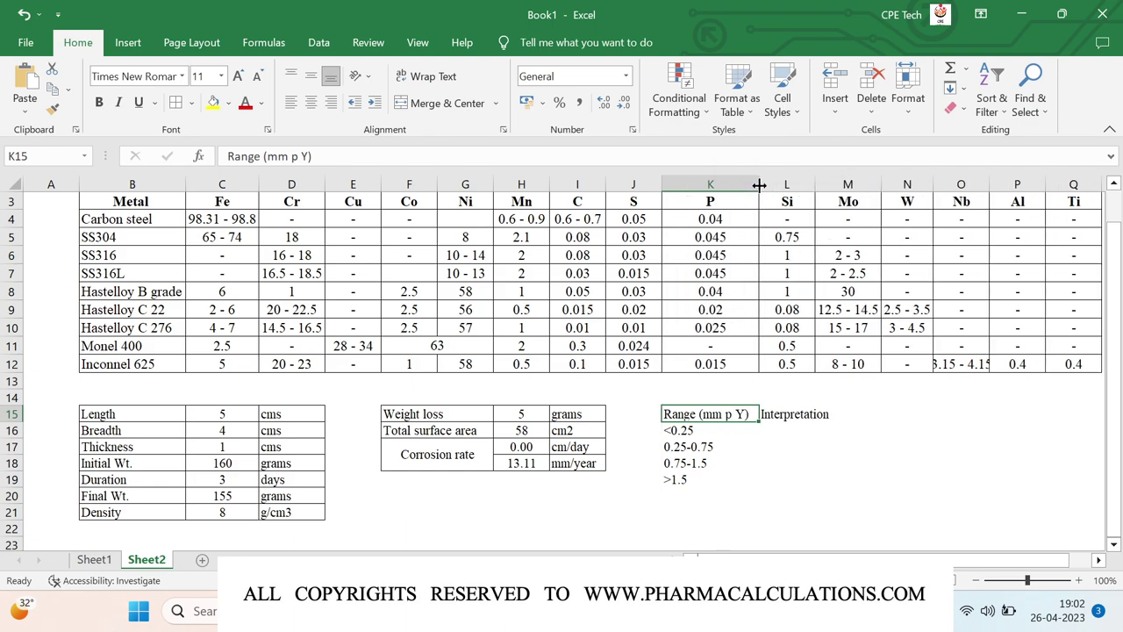
{"action": "left_click", "coordinate": [773, 430]}
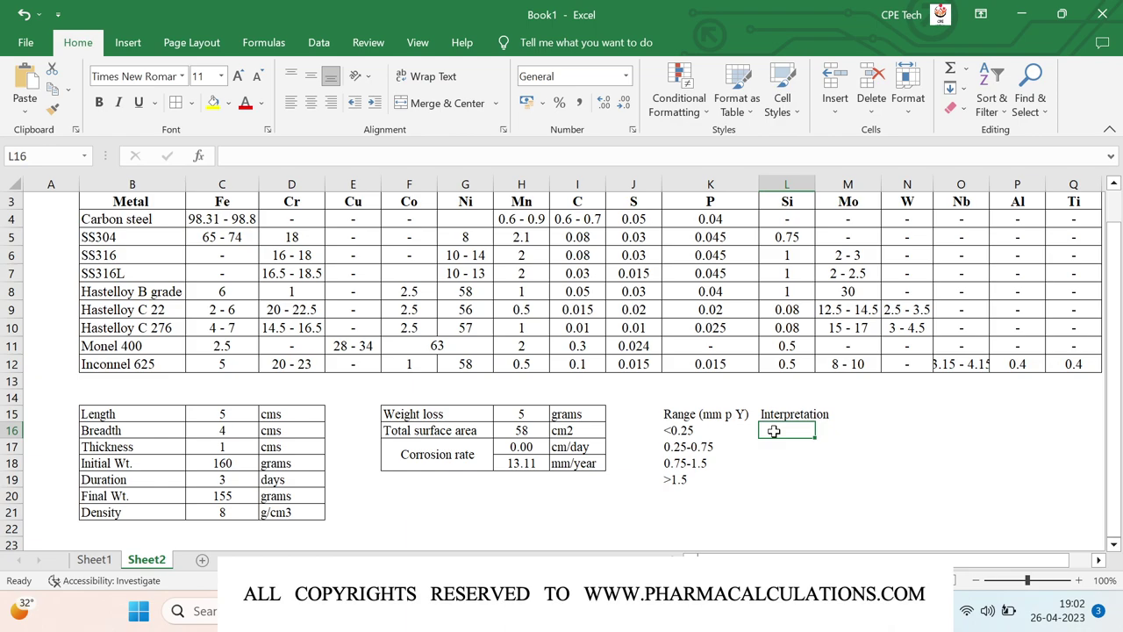
- Enter Satisfactory, Use with caution, For short exposures and Unsatisfactory in L16:L19
{"action": "type", "text": "Sat"}
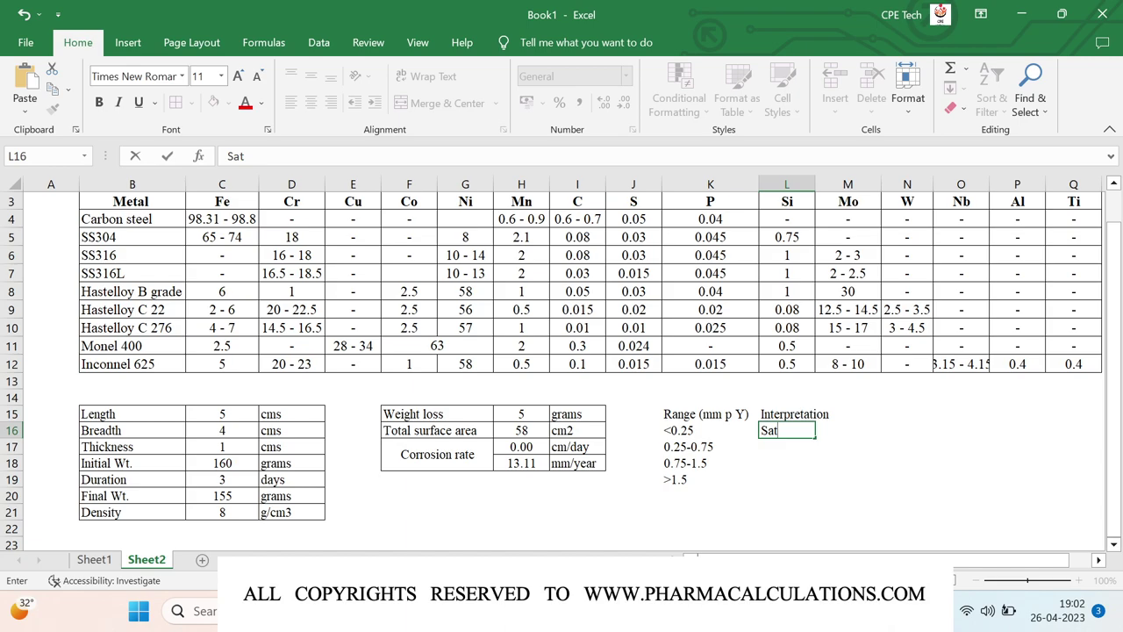
{"action": "type", "text": "isfactory"}
{"action": "key", "text": "Return"}
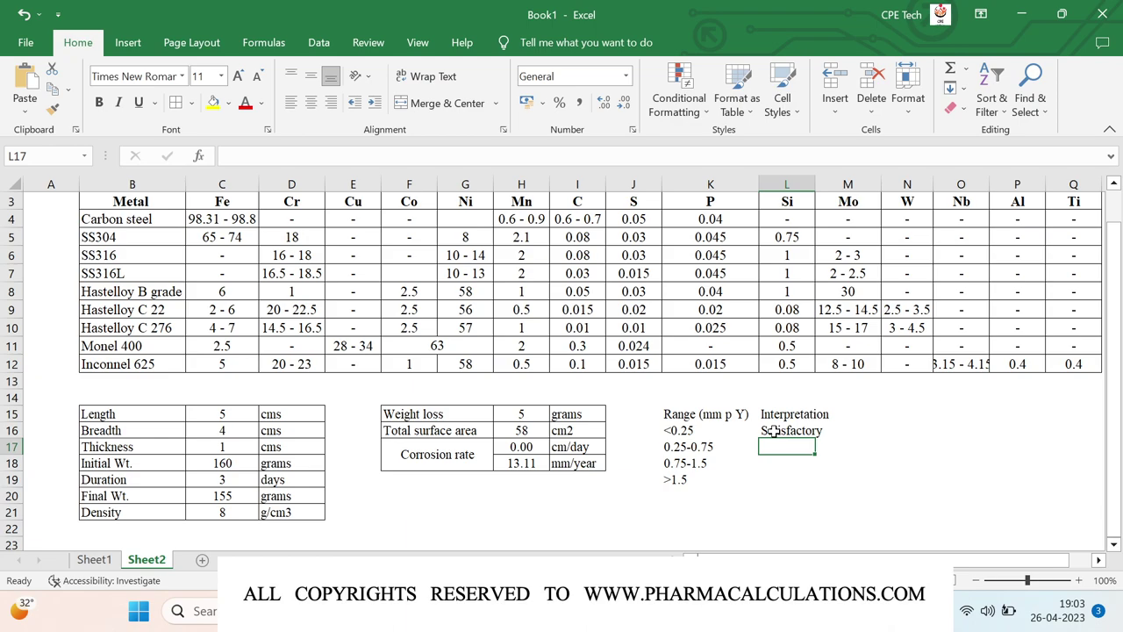
{"action": "type", "text": "Use w"}
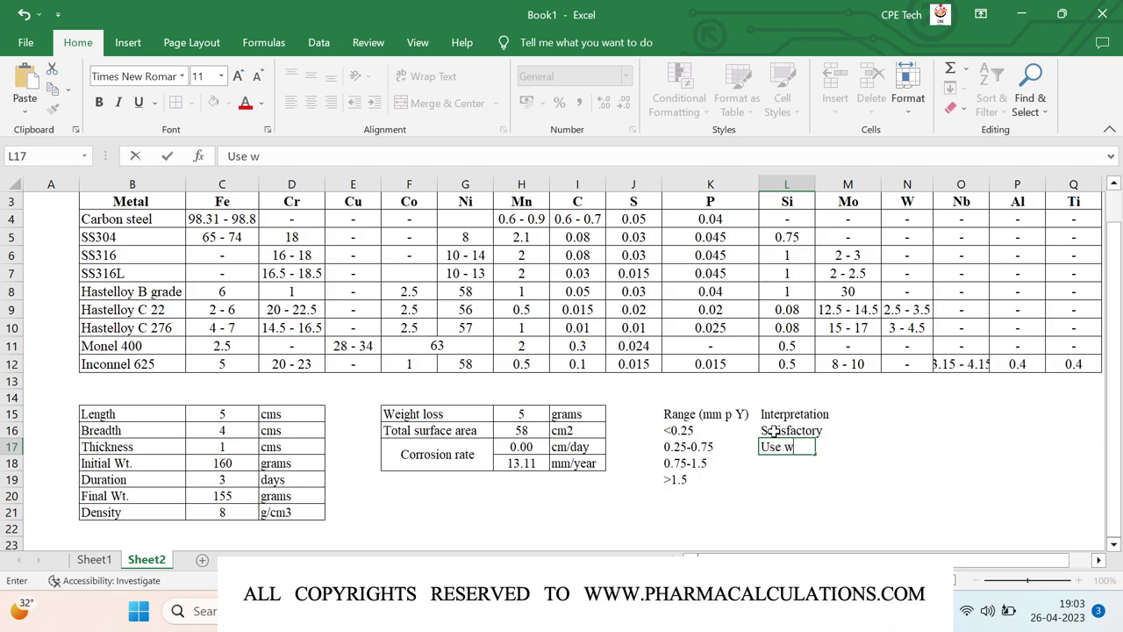
{"action": "type", "text": "ith caution"}
{"action": "key", "text": "Return"}
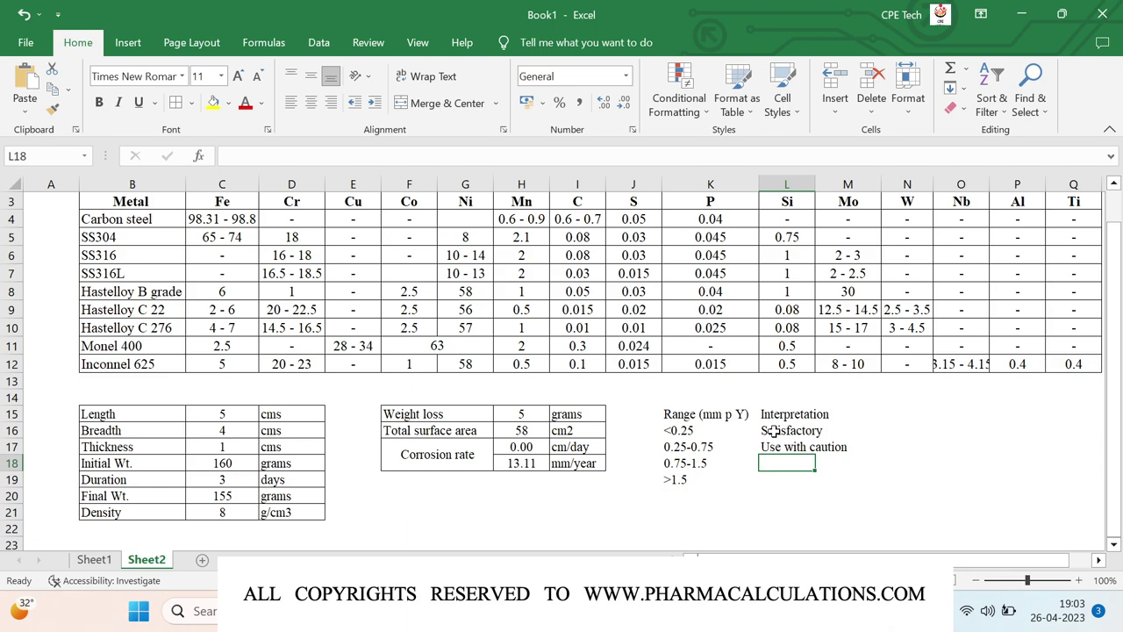
{"action": "type", "text": "Fo"}
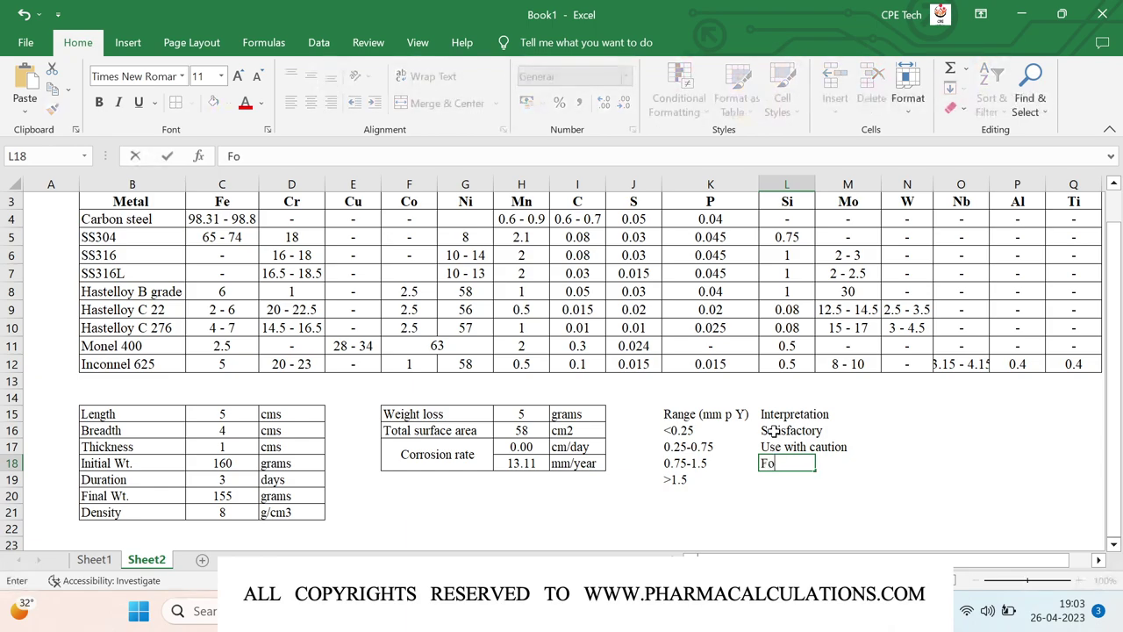
{"action": "type", "text": "r short exposures"}
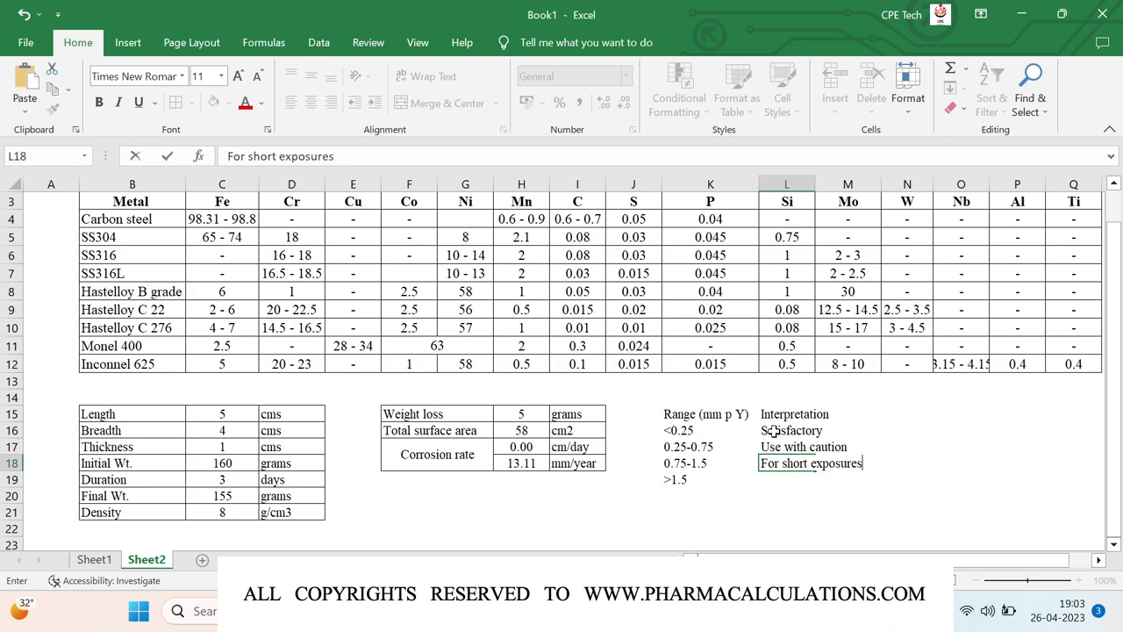
{"action": "key", "text": "Return"}
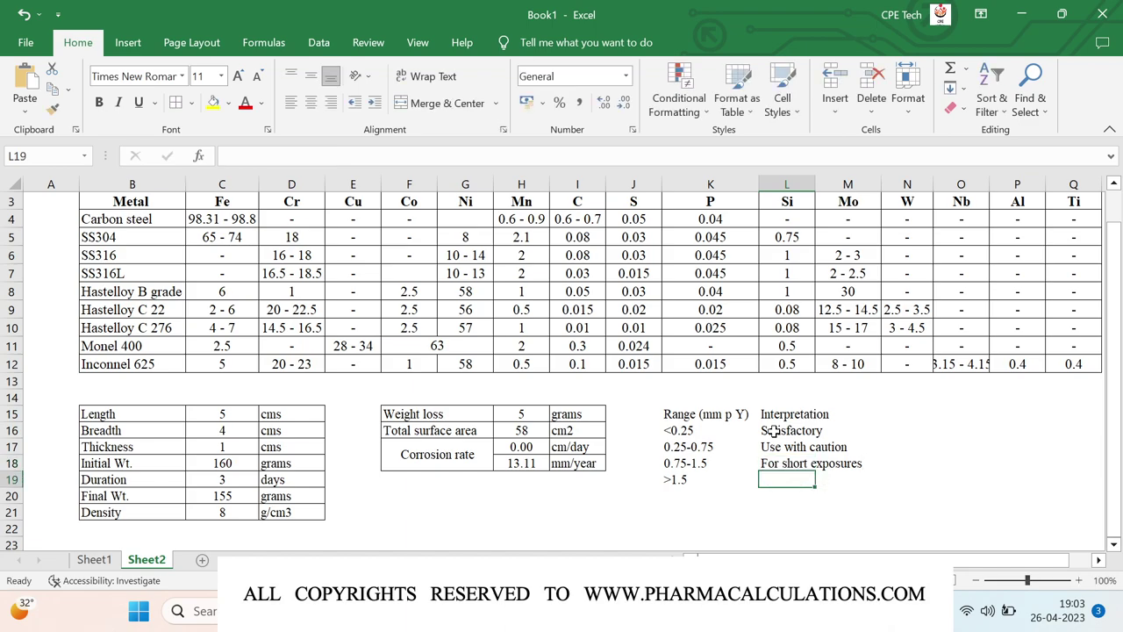
{"action": "type", "text": "Unsatisfactory"}
{"action": "key", "text": "Return"}
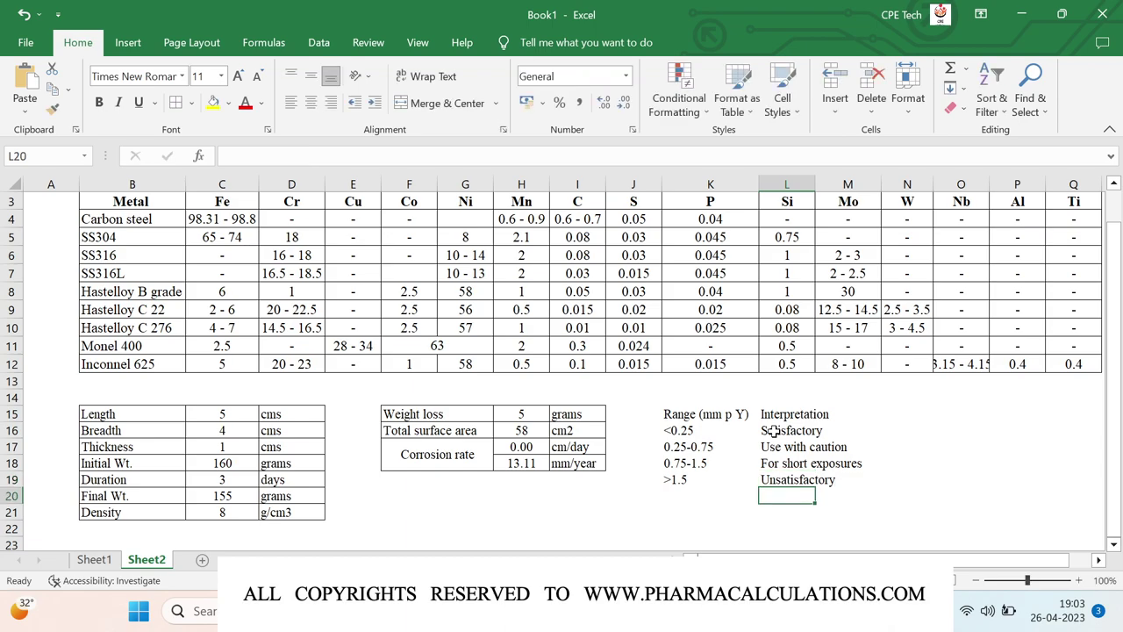
{"action": "left_click", "coordinate": [521, 465]}
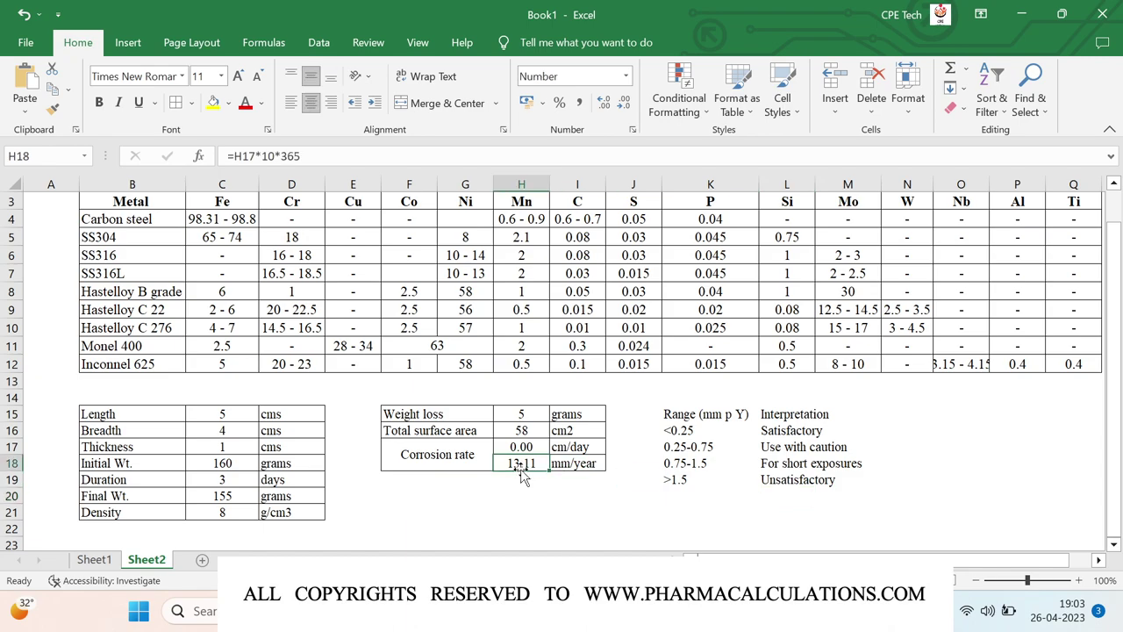
- Fill the 13.11 mm/year cell H18 with red
{"action": "left_click", "coordinate": [228, 102]}
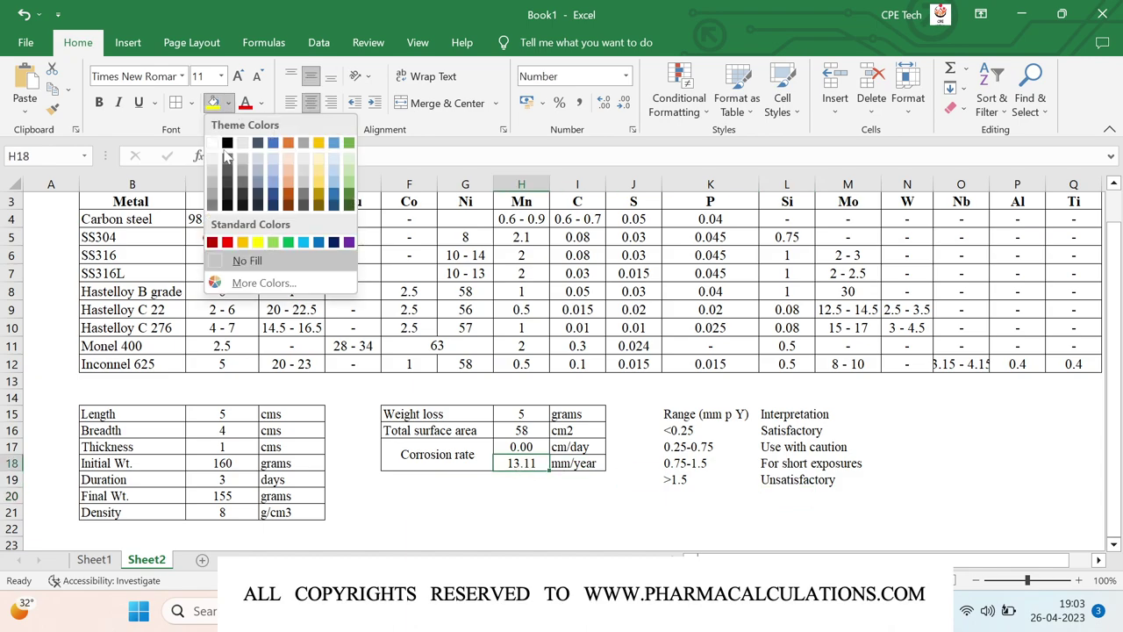
{"action": "left_click", "coordinate": [227, 243]}
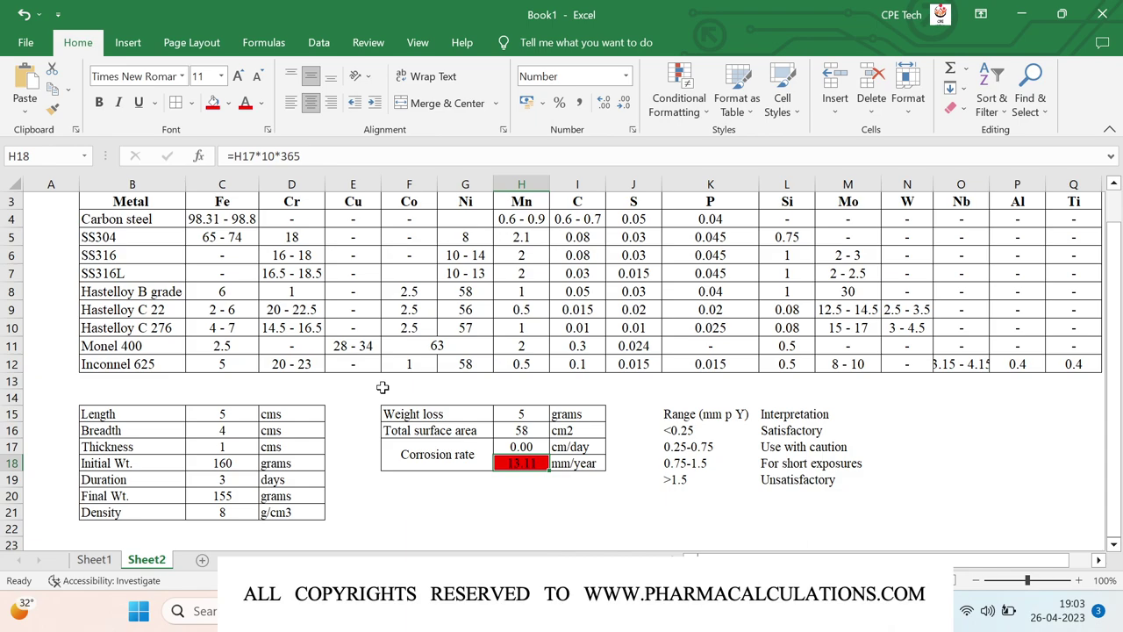
{"action": "left_click", "coordinate": [463, 498]}
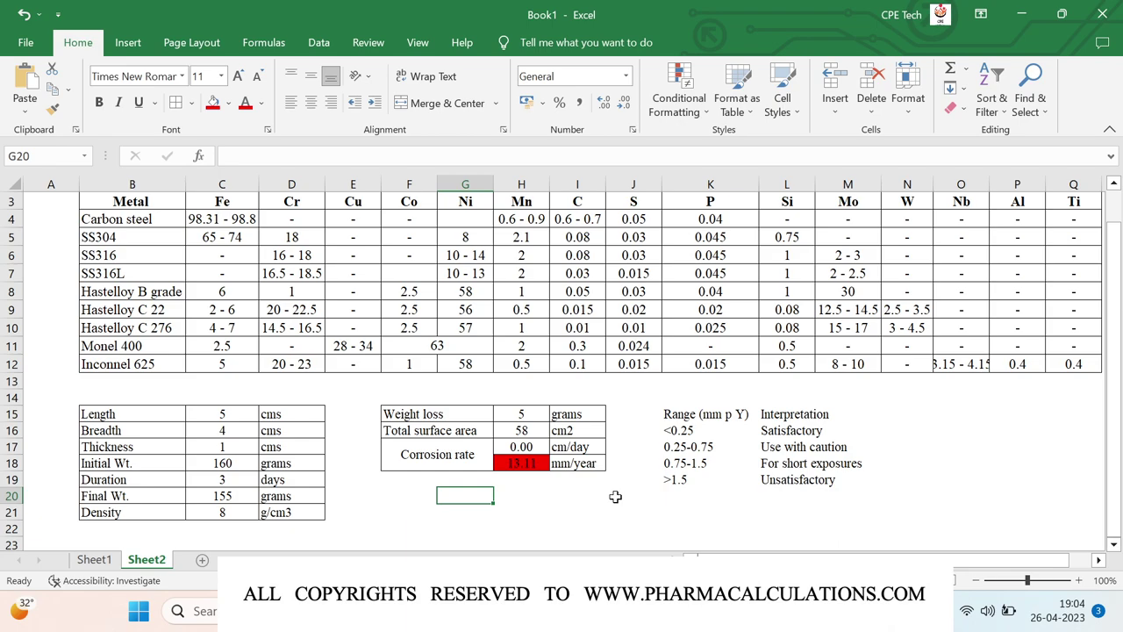
- Enter the contact e-mail address in H22 so it becomes a hyperlink
{"action": "left_click", "coordinate": [525, 524]}
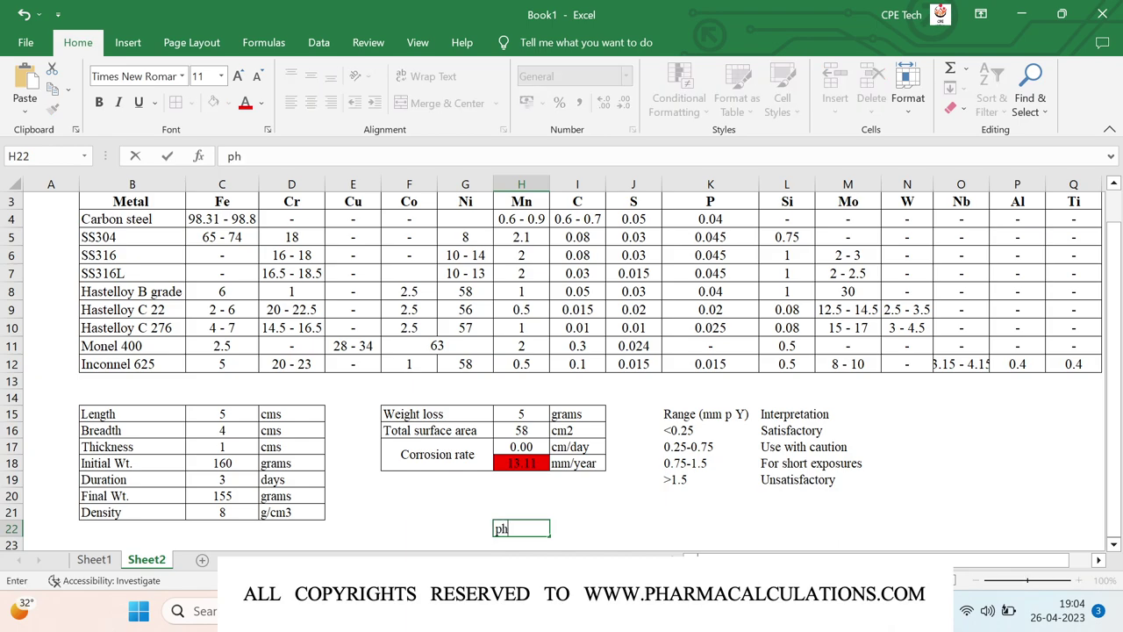
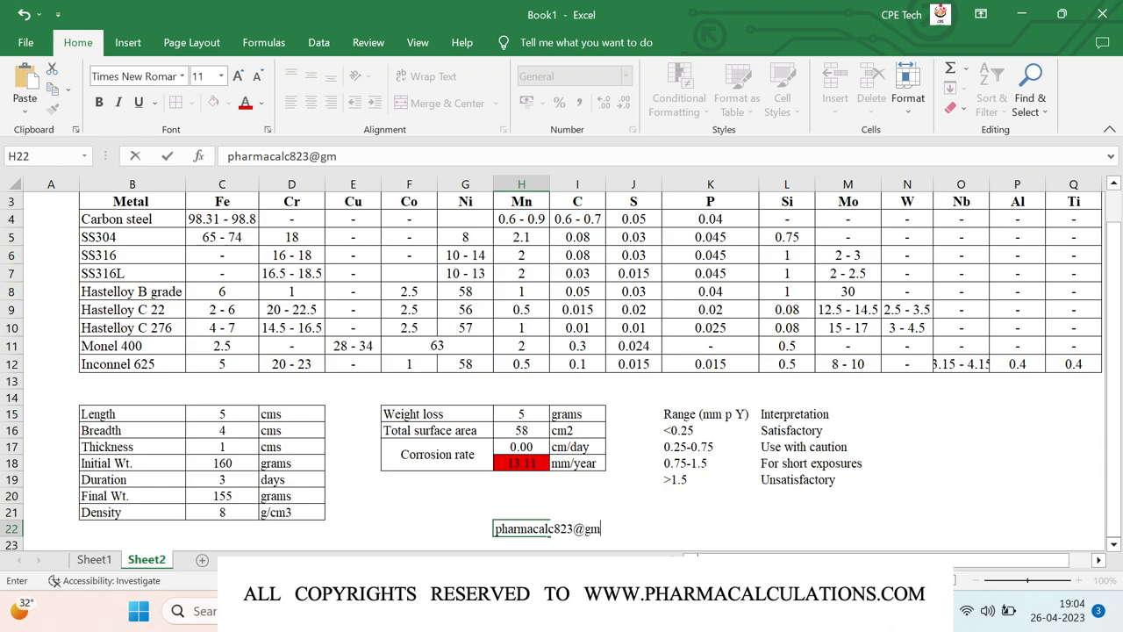
{"action": "left_click", "coordinate": [524, 524]}
{"action": "key", "text": "Return"}
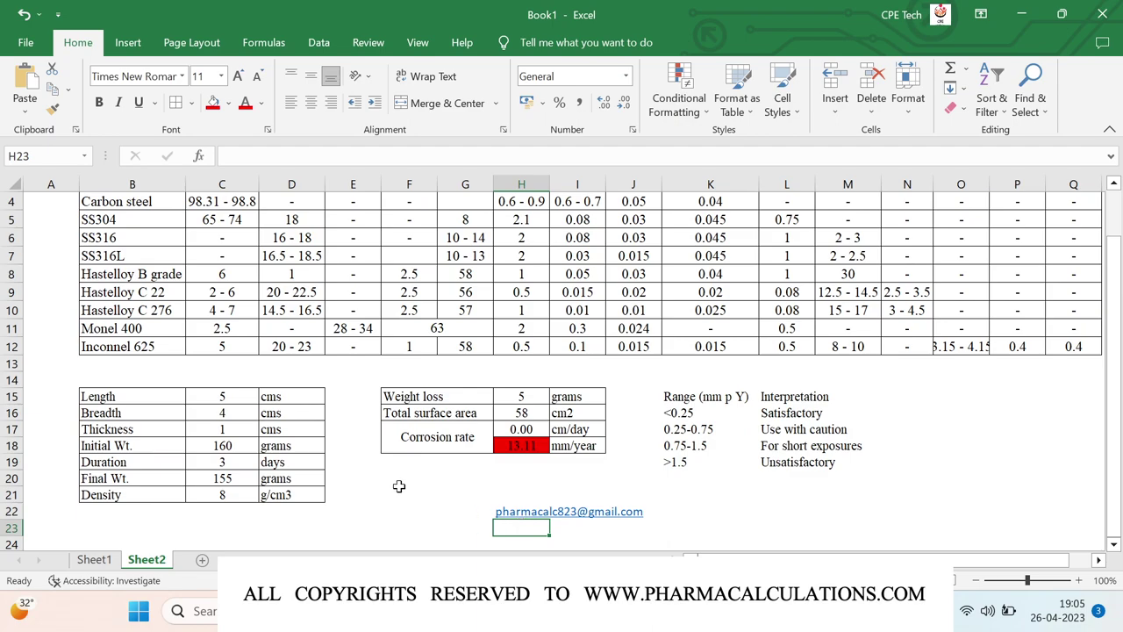